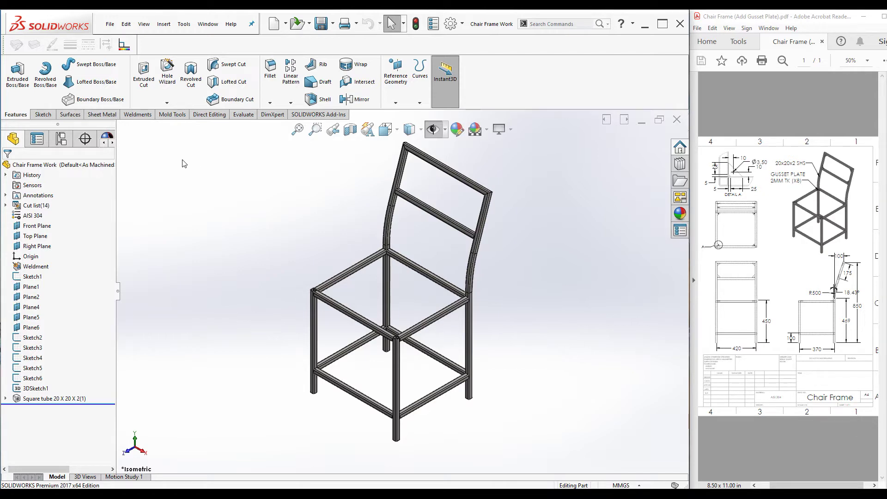
Step: Start a weldment gusset between the inner side faces of the two seat rails meeting at the far back leg
{"action": "left_click", "coordinate": [137, 115]}
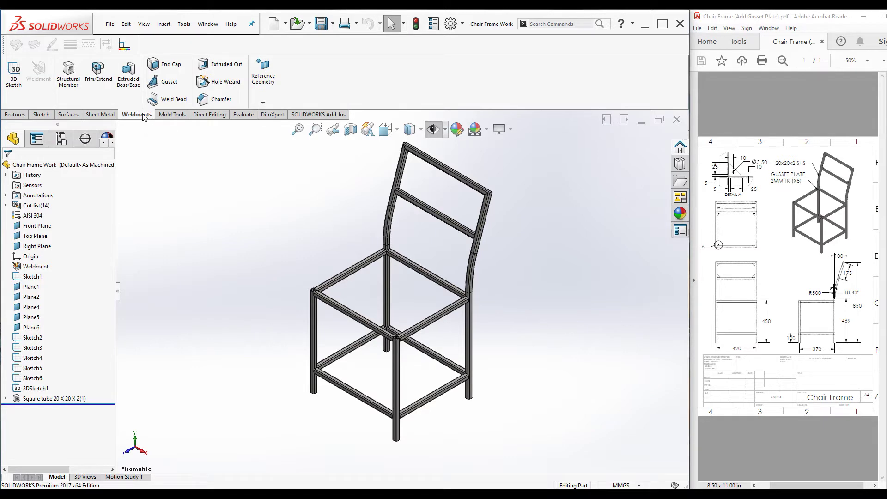
{"action": "left_click", "coordinate": [168, 85]}
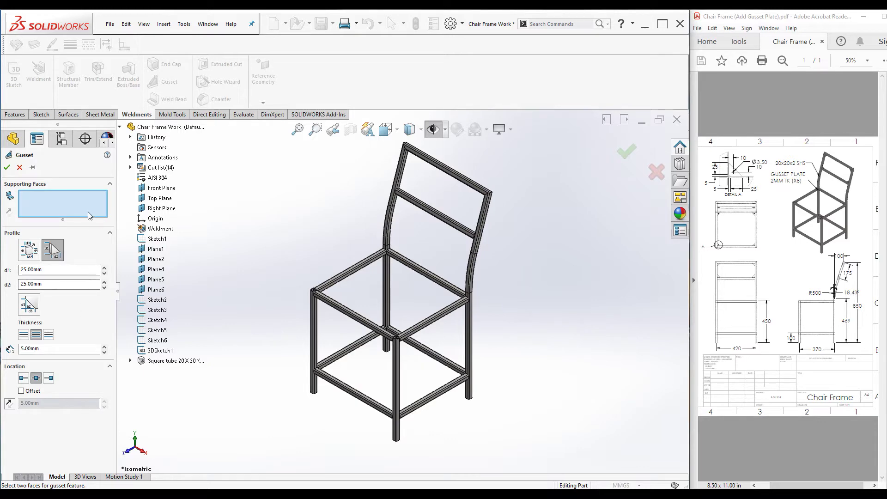
{"action": "scroll", "coordinate": [383, 252], "scroll_direction": "down", "scroll_amount": 8}
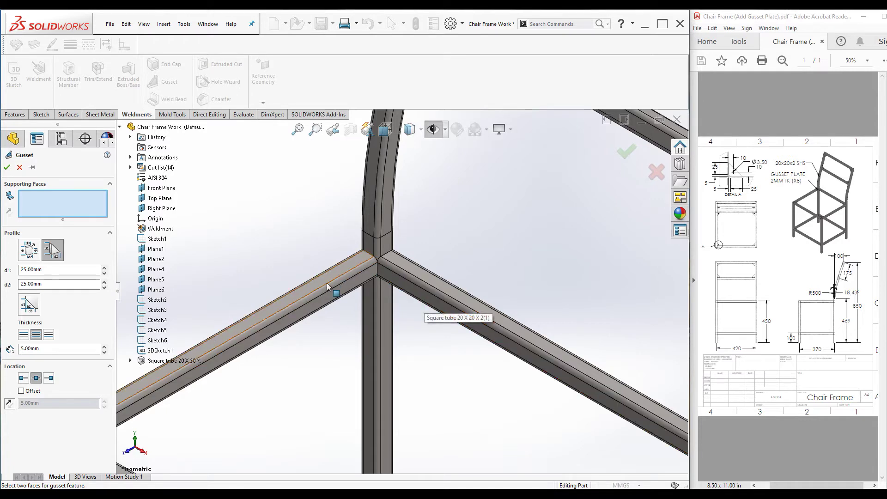
{"action": "scroll", "coordinate": [388, 278], "scroll_direction": "down", "scroll_amount": 3}
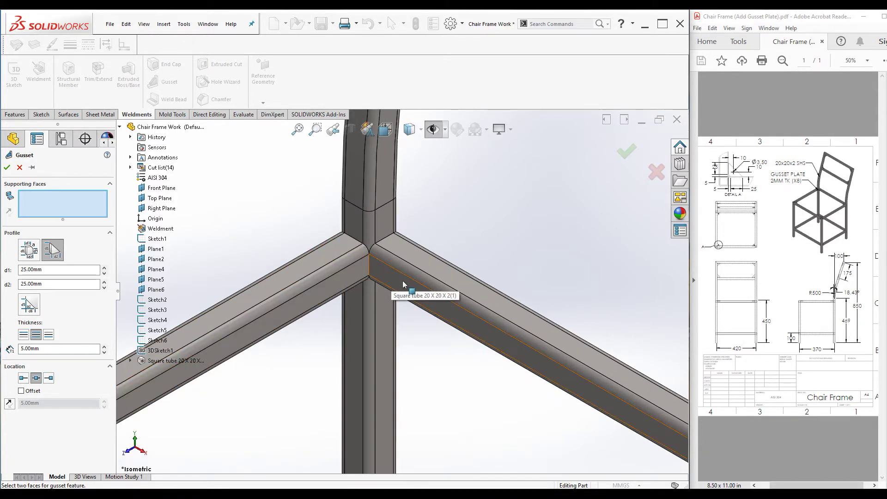
{"action": "left_click", "coordinate": [401, 282]}
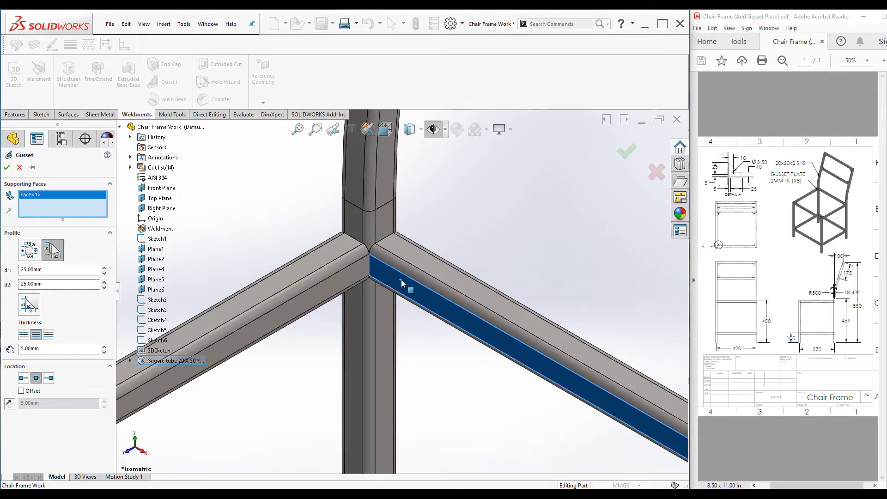
{"action": "left_click", "coordinate": [359, 279]}
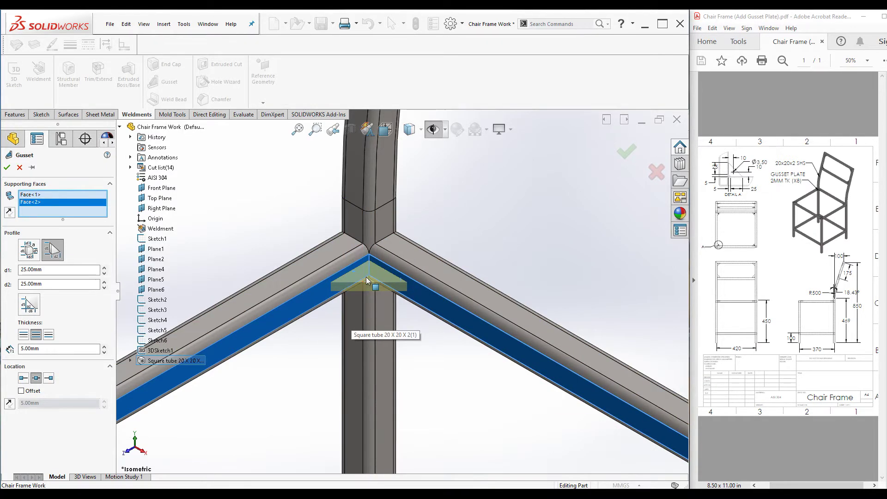
Step: Set the gusset thickness to 2 mm and keep the Gusset command open for further gussets
{"action": "double_click", "coordinate": [42, 349]}
{"action": "type", "text": "2"}
{"action": "key", "text": "Return"}
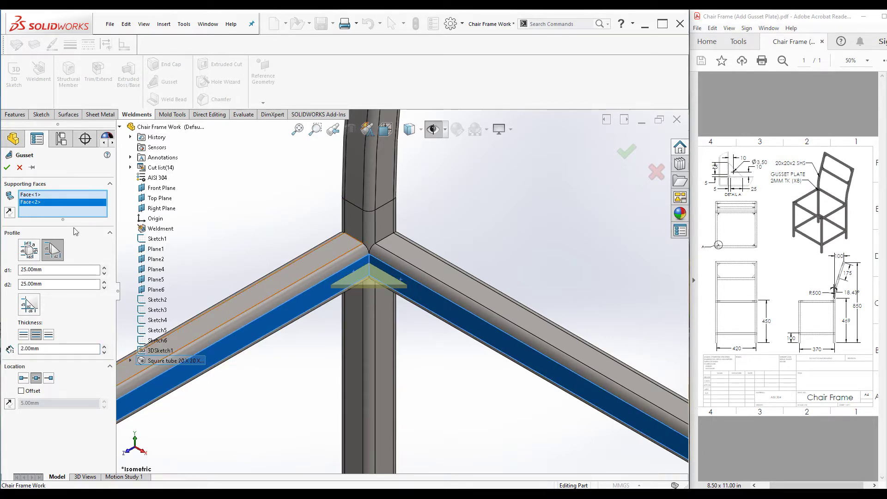
{"action": "left_click", "coordinate": [32, 168]}
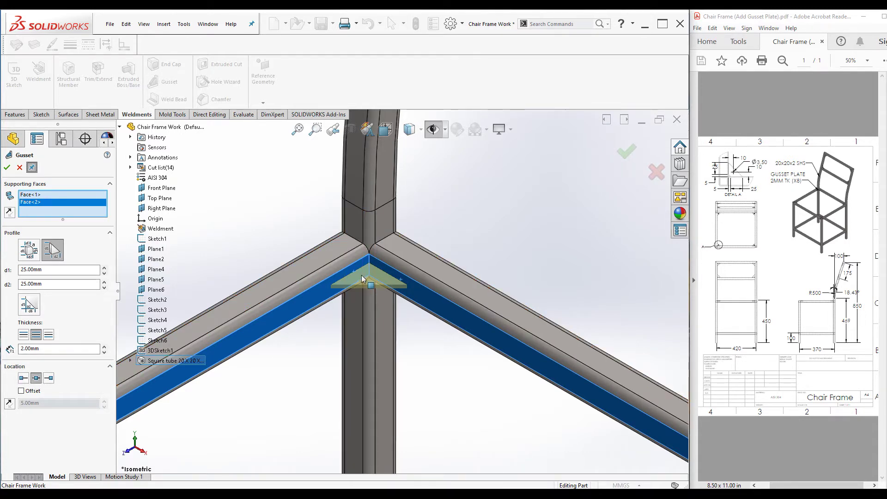
Step: Try the start point, midpoint and end point locations for the gusset profile
{"action": "left_click", "coordinate": [24, 378]}
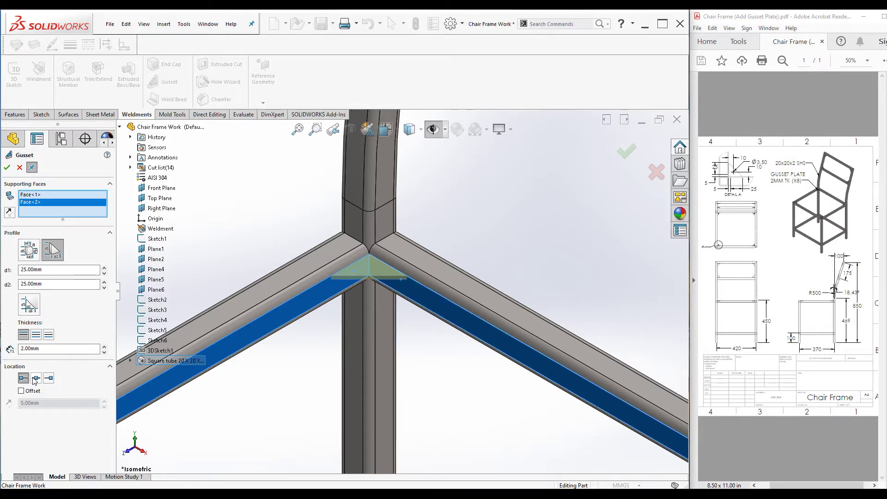
{"action": "left_click", "coordinate": [37, 378]}
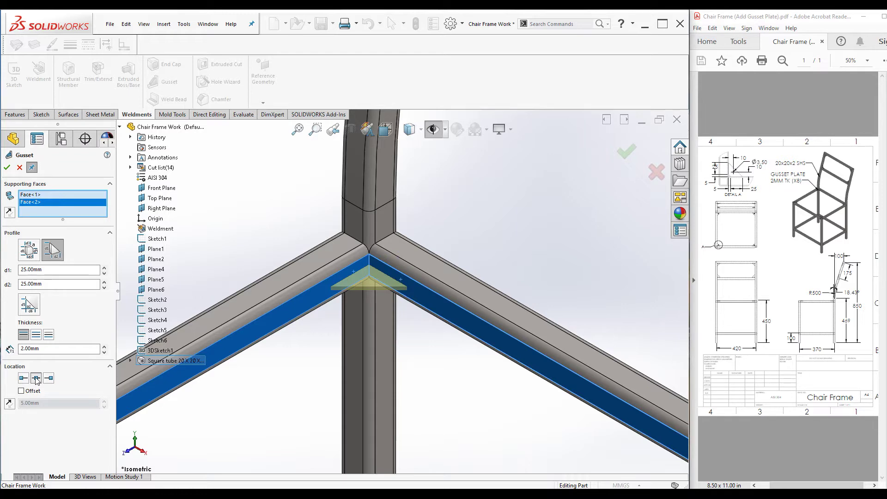
{"action": "left_click", "coordinate": [49, 378]}
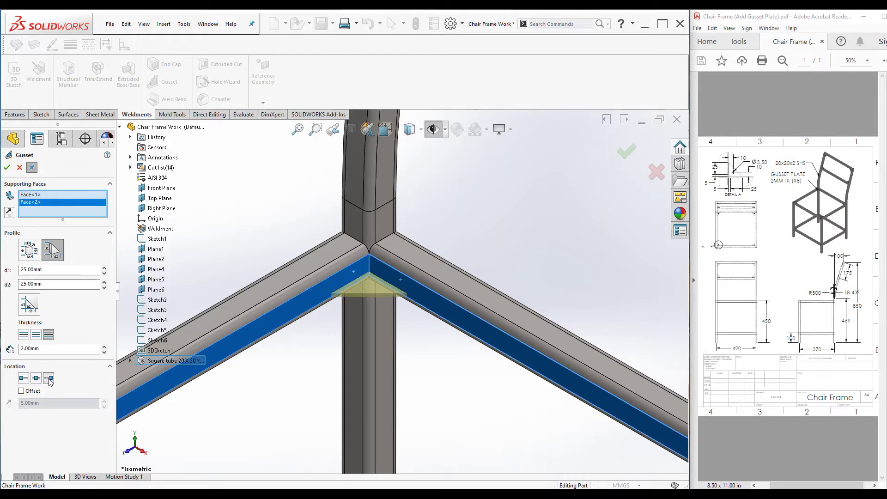
Step: Try offsetting the gusset from its end point location by 20 mm and 5 mm, and turn the offset off again
{"action": "left_click", "coordinate": [21, 391]}
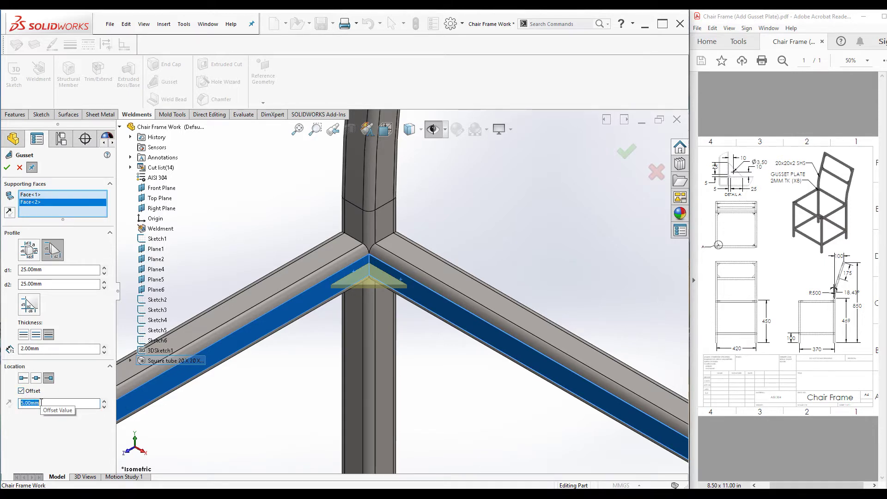
{"action": "type", "text": "2"}
{"action": "key", "text": "Return"}
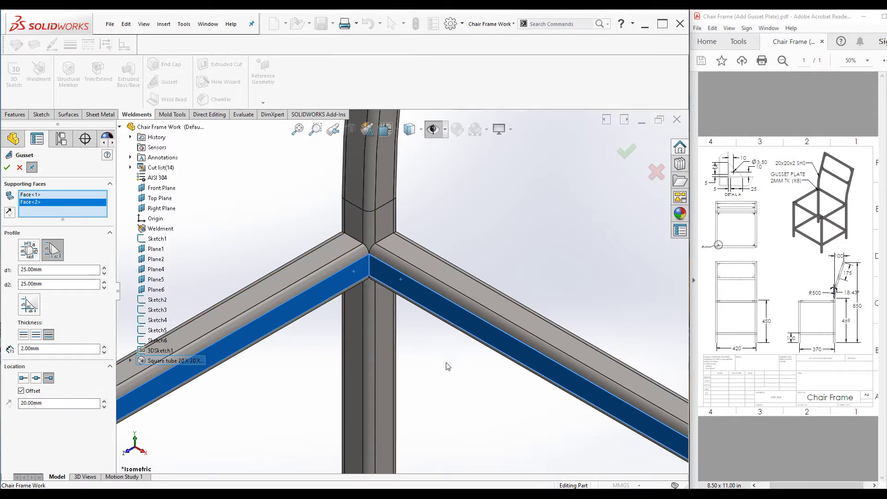
{"action": "middle_click_drag", "start_coordinate": [446, 364], "coordinate": [447, 372]}
{"action": "left_click_drag", "start_coordinate": [44, 402], "coordinate": [3, 403]}
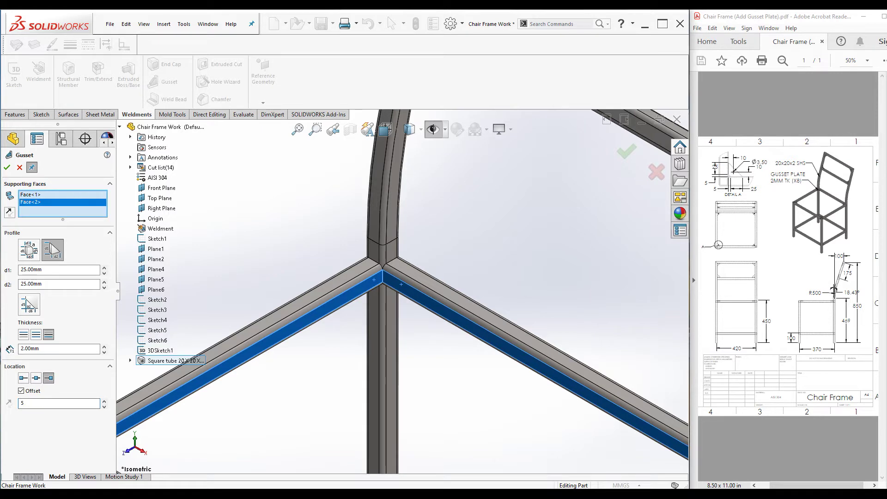
{"action": "key", "text": "Return"}
{"action": "scroll", "coordinate": [384, 275], "scroll_direction": "down", "scroll_amount": 1}
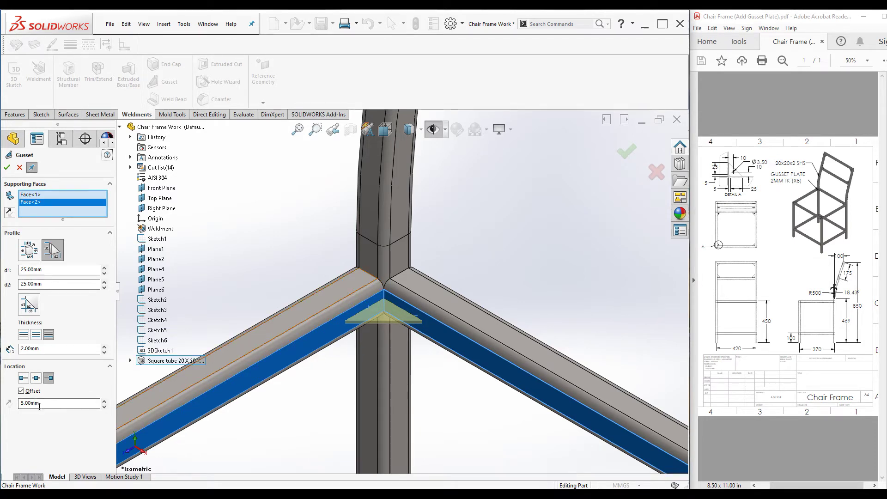
{"action": "left_click", "coordinate": [22, 392]}
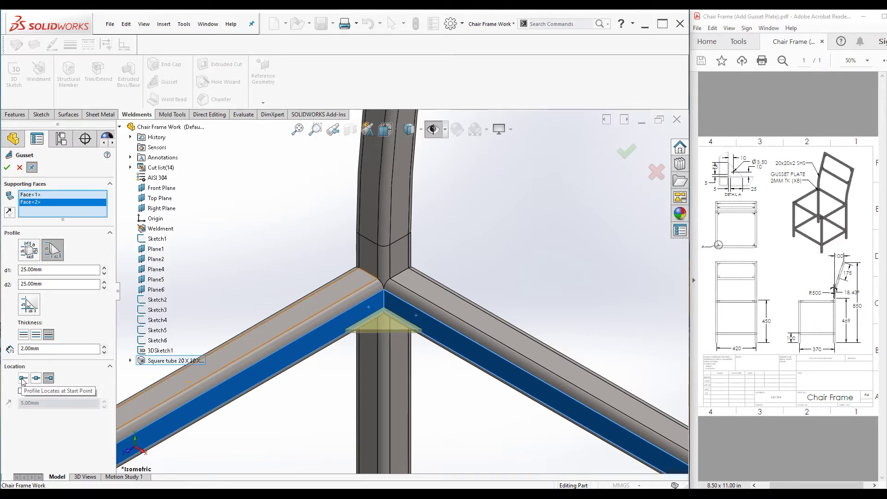
Step: Locate the gusset profile at the start point, compare the thickness directions, and apply the thickness to the inner side
{"action": "left_click", "coordinate": [22, 378]}
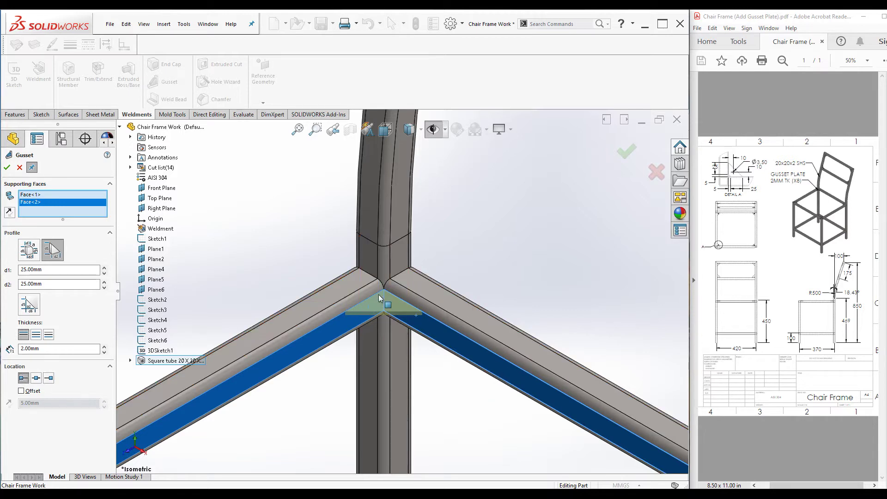
{"action": "scroll", "coordinate": [383, 301], "scroll_direction": "down", "scroll_amount": 2}
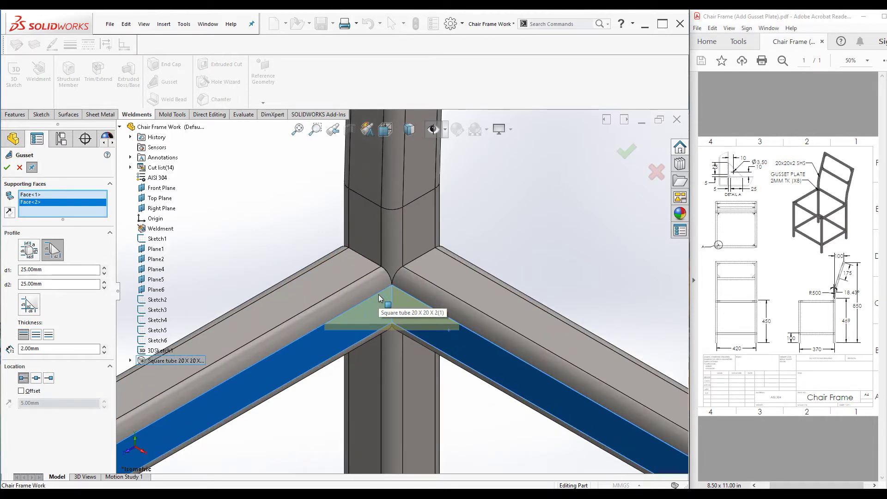
{"action": "left_click", "coordinate": [36, 335]}
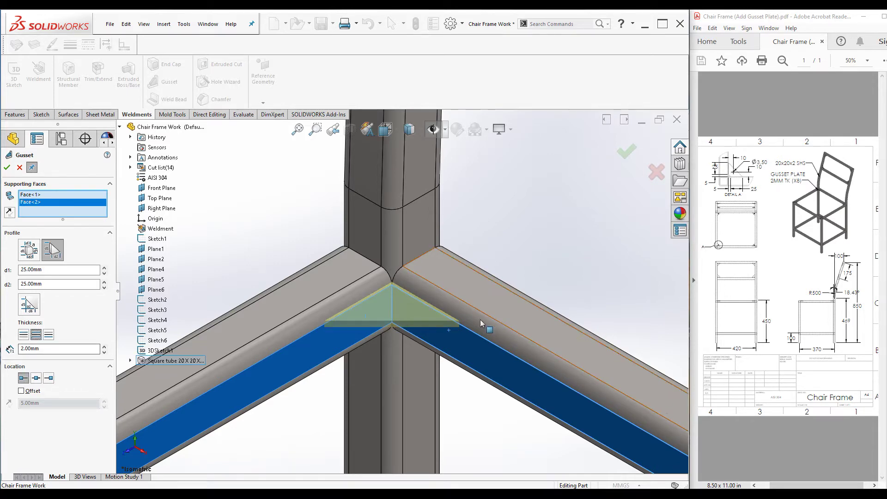
{"action": "scroll", "coordinate": [462, 327], "scroll_direction": "down", "scroll_amount": 5}
{"action": "middle_click_drag", "start_coordinate": [470, 327], "coordinate": [481, 263]}
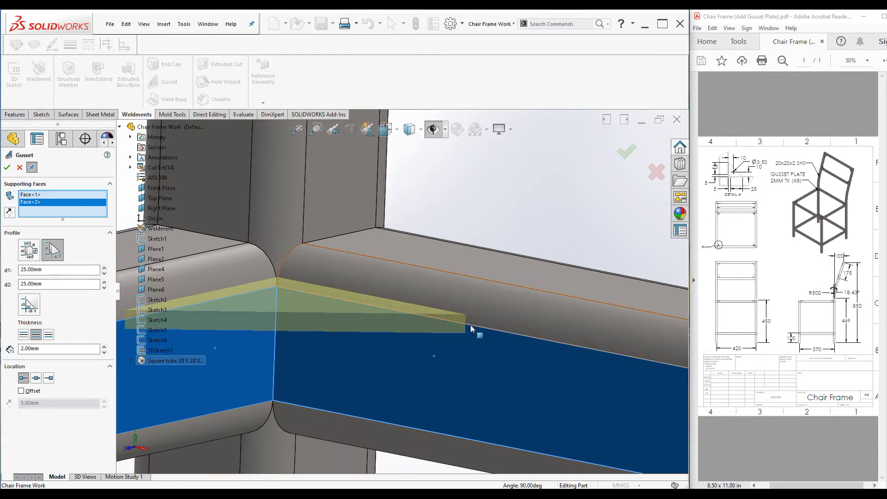
{"action": "left_click", "coordinate": [49, 336]}
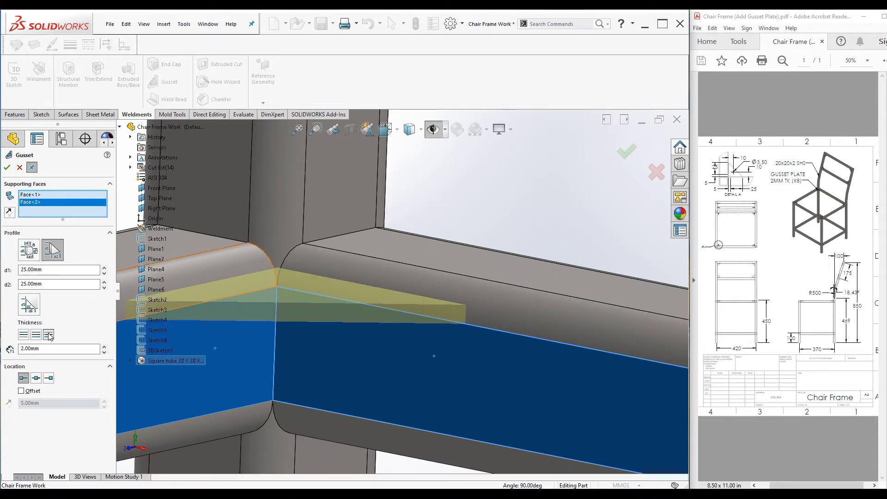
{"action": "left_click", "coordinate": [23, 334]}
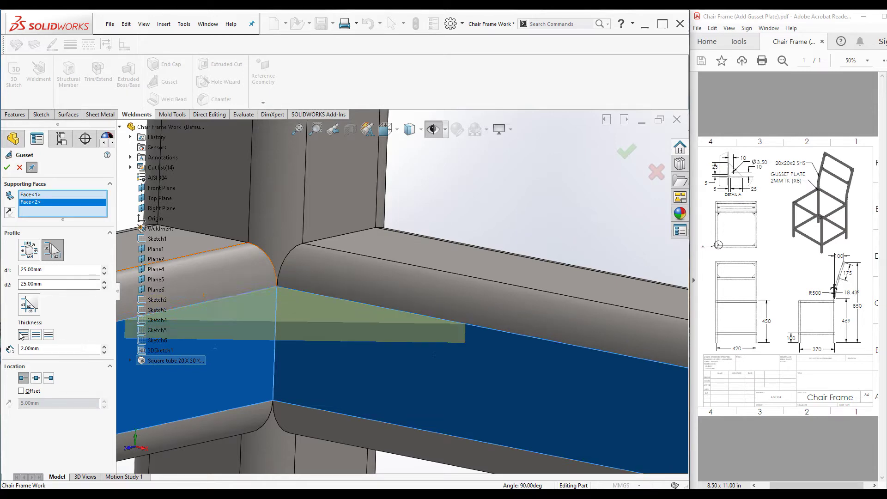
Step: Add a chamfer to the gusset's inside corner with d5 and d6 both set to 5 mm
{"action": "middle_click_drag", "start_coordinate": [641, 289], "coordinate": [403, 330]}
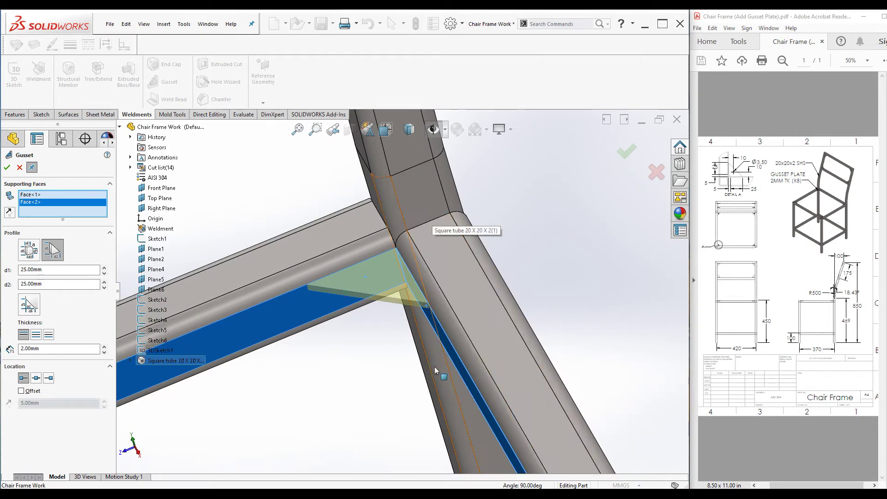
{"action": "scroll", "coordinate": [405, 292], "scroll_direction": "up", "scroll_amount": 3}
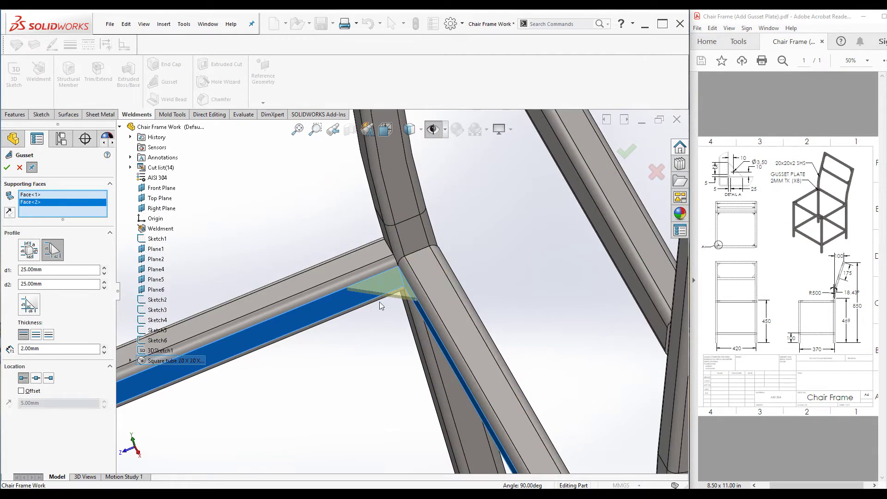
{"action": "scroll", "coordinate": [368, 288], "scroll_direction": "down", "scroll_amount": 1}
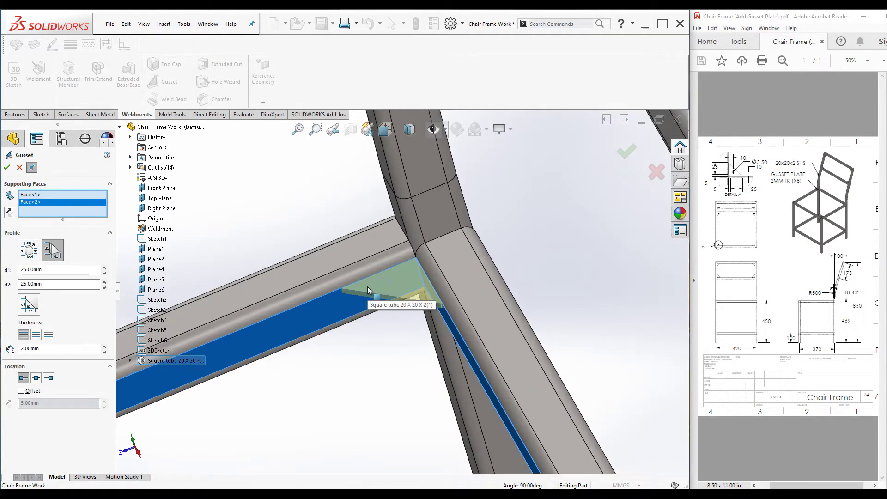
{"action": "scroll", "coordinate": [333, 278], "scroll_direction": "down", "scroll_amount": 3}
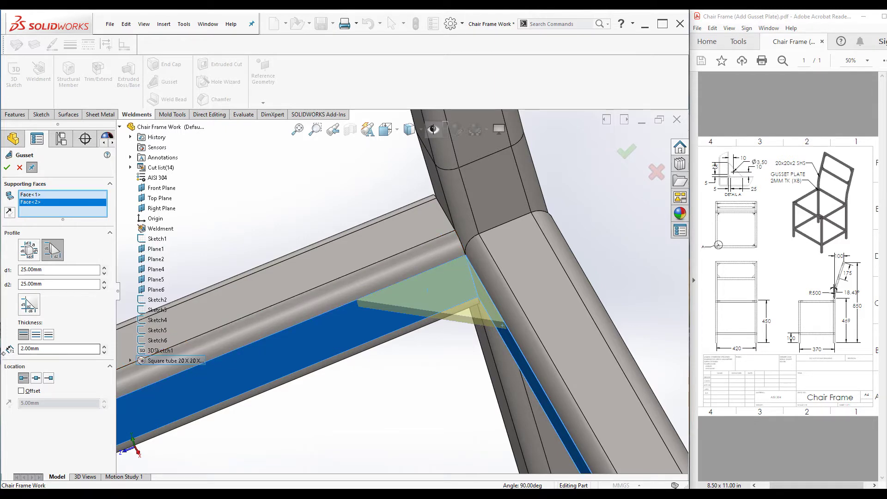
{"action": "left_click", "coordinate": [29, 305]}
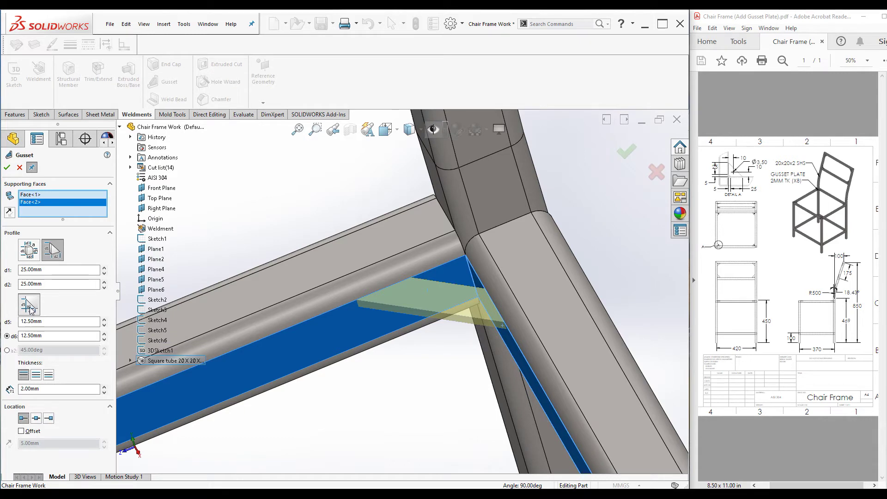
{"action": "left_click", "coordinate": [50, 323]}
{"action": "type", "text": "5"}
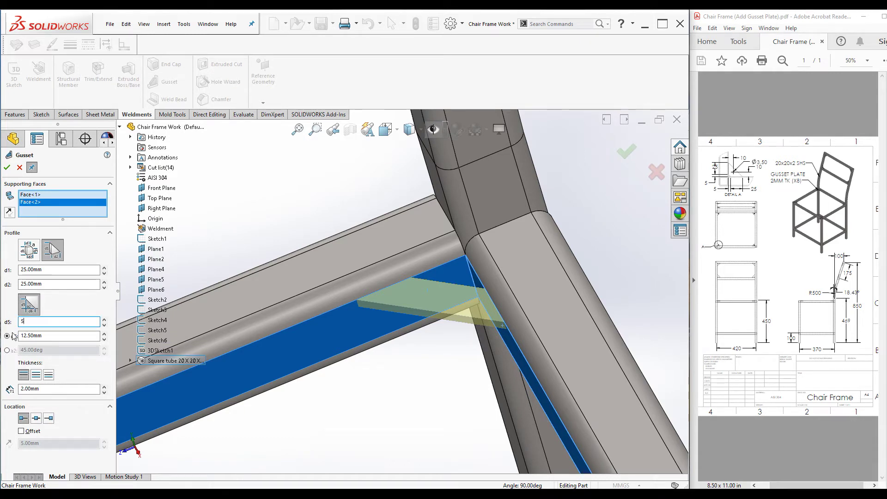
{"action": "key", "text": "Tab"}
{"action": "type", "text": "5"}
{"action": "key", "text": "Tab"}
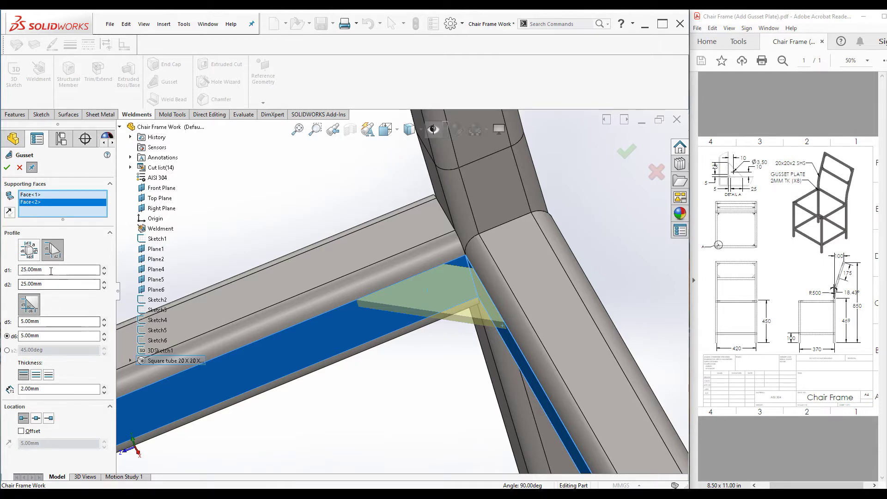
Step: Set the gusset profile distances d1 and d2 to 30 mm each
{"action": "left_click_drag", "start_coordinate": [52, 270], "coordinate": [1, 270]}
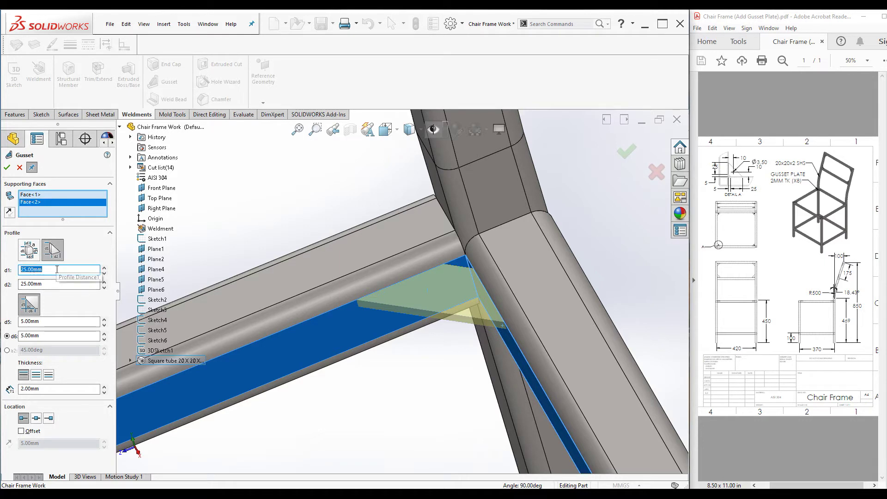
{"action": "left_click", "coordinate": [53, 322]}
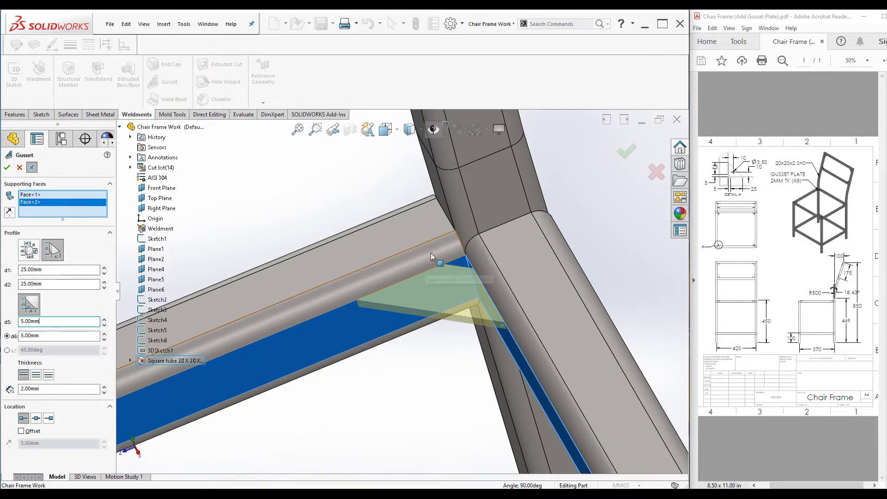
{"action": "left_click_drag", "start_coordinate": [57, 270], "coordinate": [4, 271]}
{"action": "type", "text": "30"}
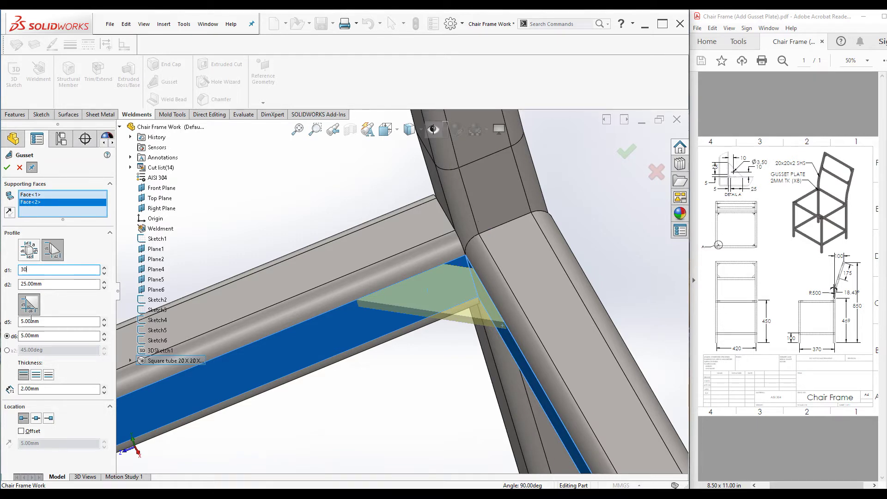
{"action": "left_click", "coordinate": [52, 282]}
{"action": "type", "text": "30"}
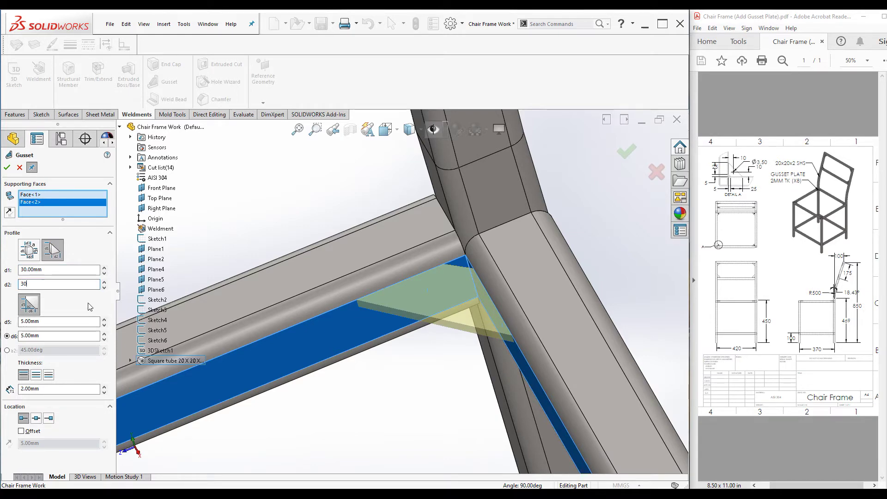
{"action": "key", "text": "Return"}
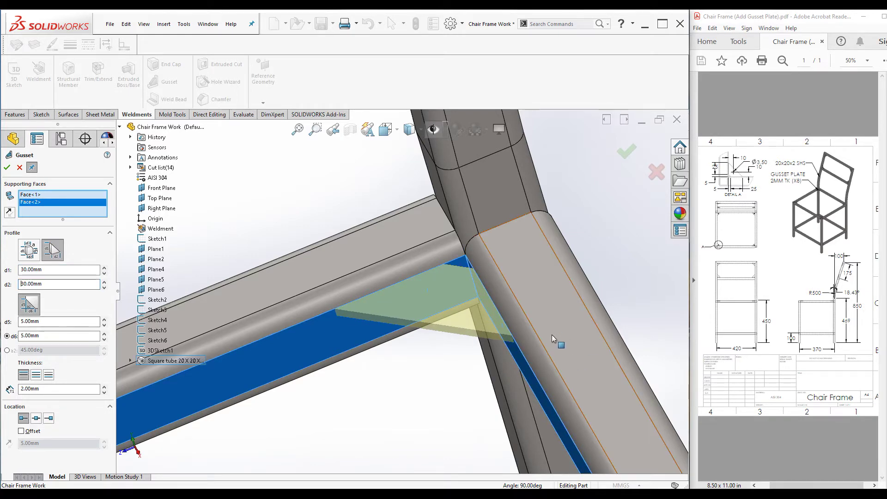
{"action": "middle_click_drag", "start_coordinate": [547, 318], "coordinate": [482, 249]}
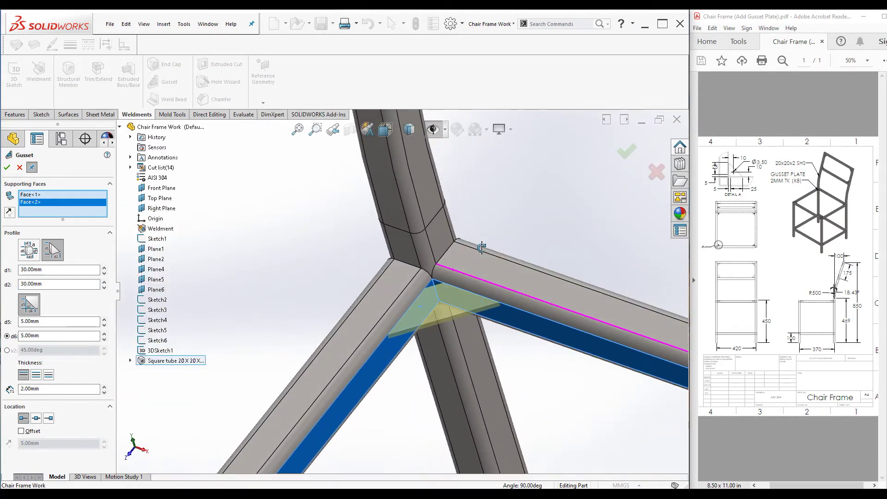
Step: Create the gusset plate from the current settings and leave the Gusset command
{"action": "left_click", "coordinate": [7, 168]}
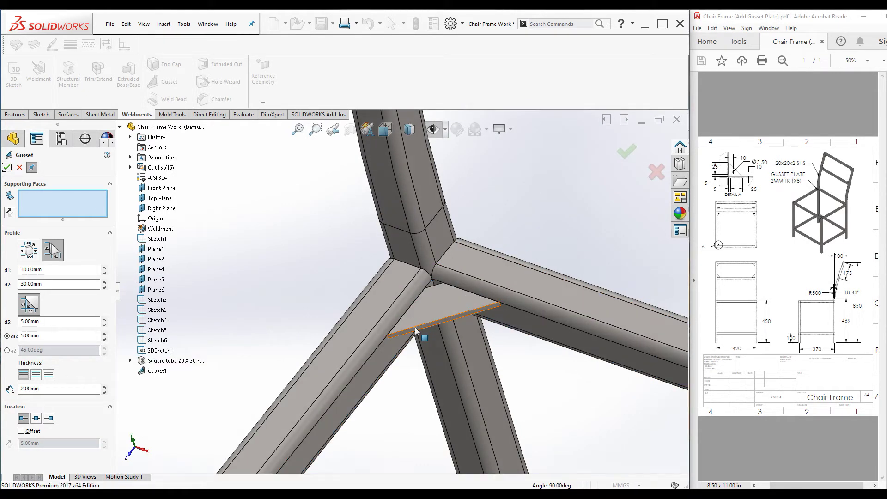
{"action": "left_click", "coordinate": [19, 167]}
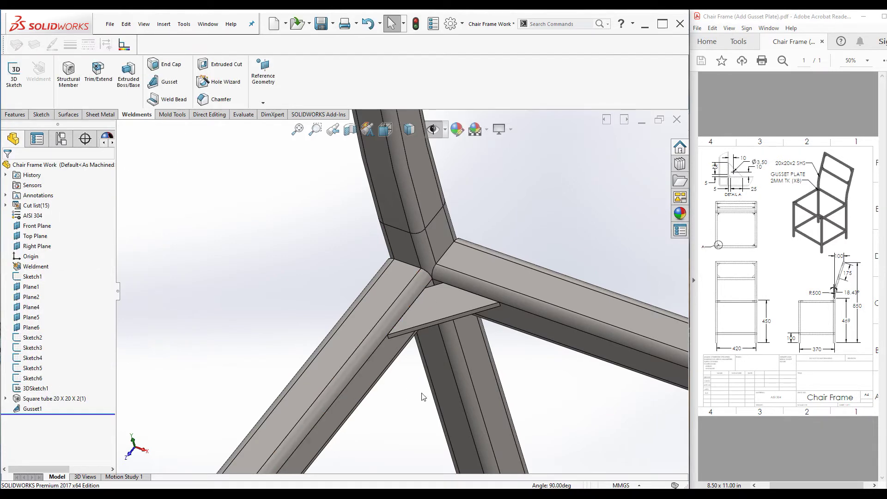
{"action": "scroll", "coordinate": [434, 331], "scroll_direction": "up", "scroll_amount": 5}
{"action": "middle_click_drag", "start_coordinate": [357, 286], "coordinate": [312, 311]}
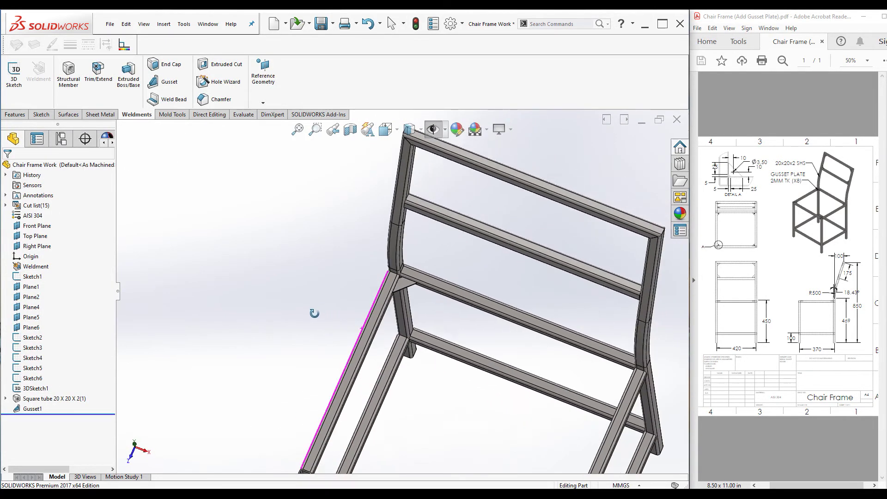
{"action": "scroll", "coordinate": [279, 263], "scroll_direction": "up", "scroll_amount": 4}
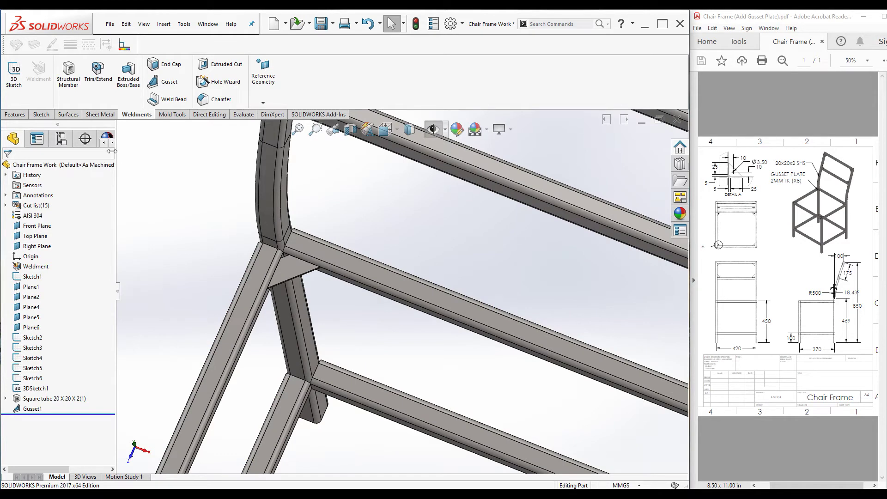
Step: Start a Hole Wizard hole with ANSI Metric drill sizes, Ø3.5 and a Through All end condition
{"action": "left_click", "coordinate": [12, 116]}
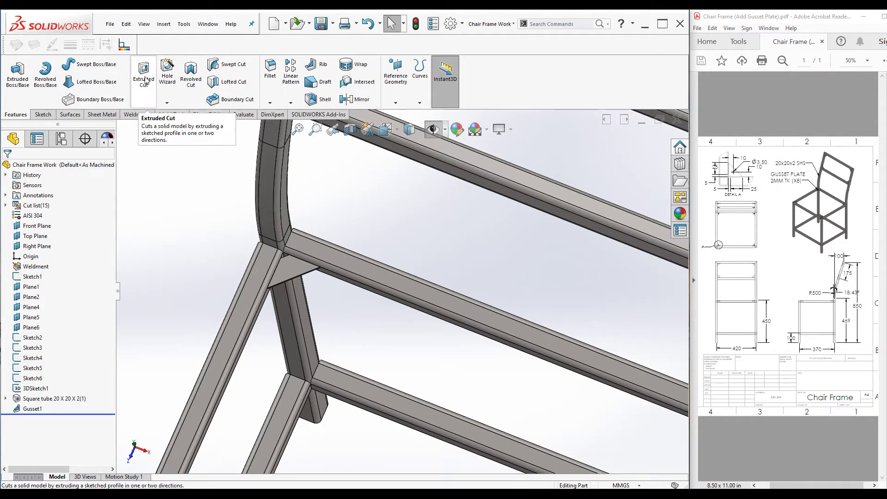
{"action": "left_click", "coordinate": [167, 73]}
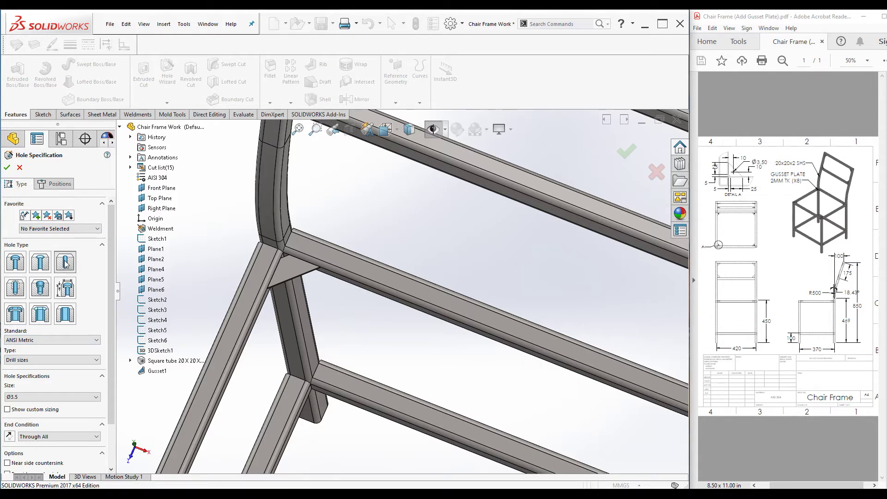
{"action": "left_click", "coordinate": [38, 339]}
{"action": "left_click", "coordinate": [39, 340]}
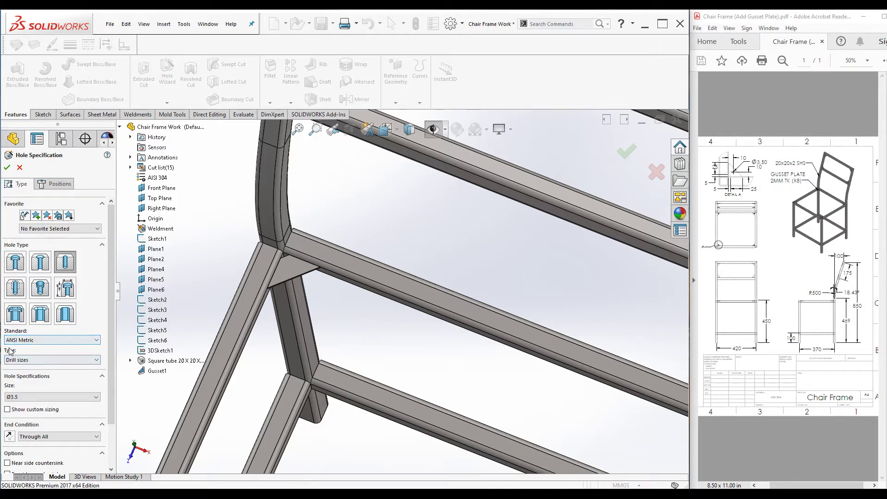
{"action": "left_click", "coordinate": [30, 361]}
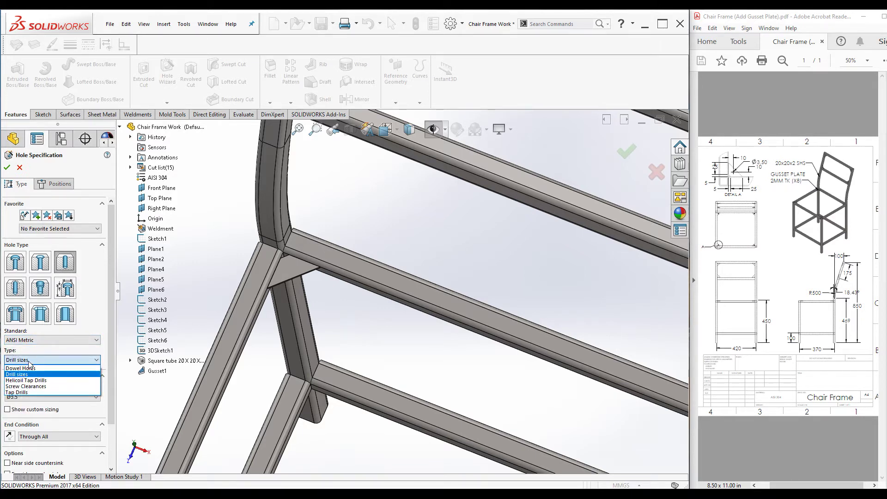
{"action": "left_click", "coordinate": [29, 362]}
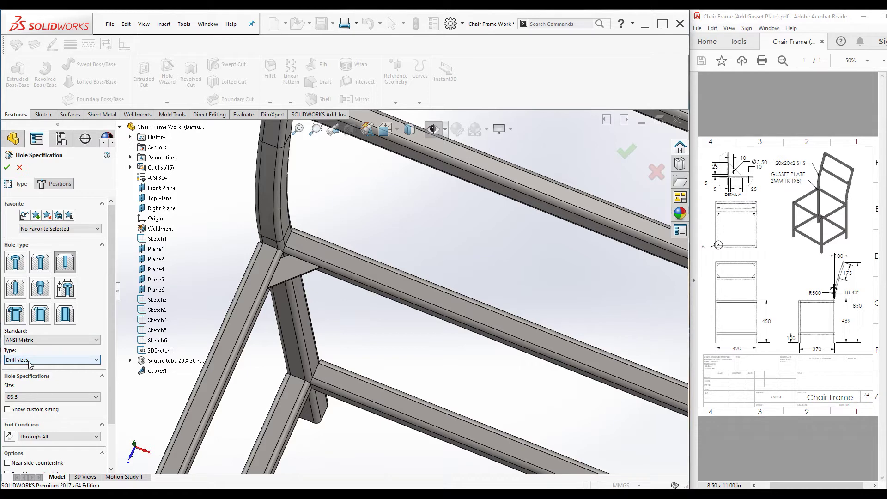
{"action": "left_click", "coordinate": [25, 398]}
{"action": "left_click", "coordinate": [27, 405]}
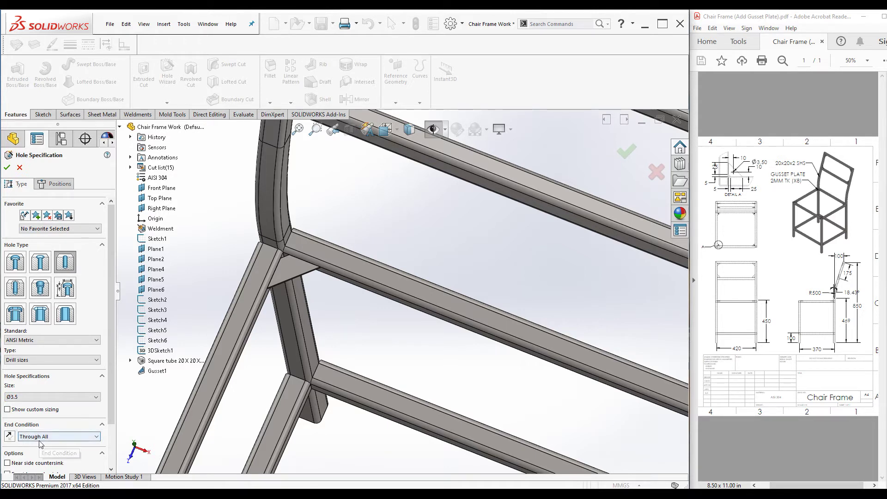
{"action": "scroll", "coordinate": [99, 462], "scroll_direction": "down", "scroll_amount": 3}
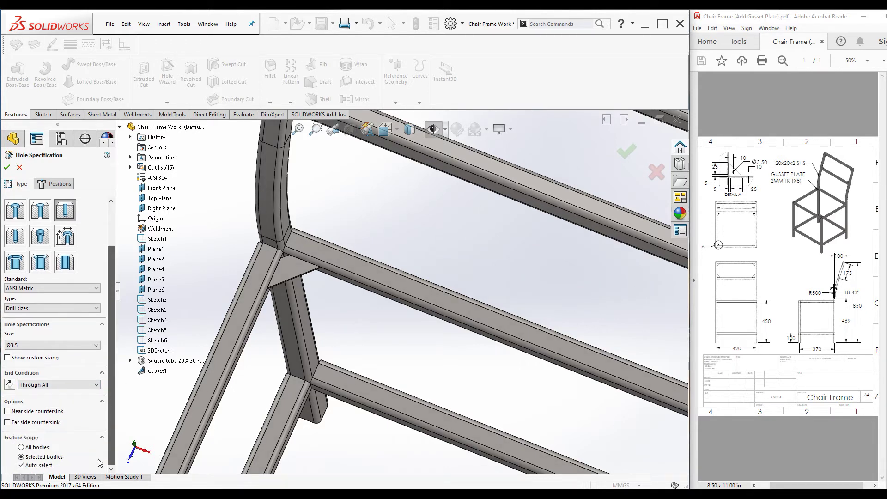
Step: Place the hole on the gusset's upper face and dimension its center 10 mm from the gusset edge along the seat's side tube
{"action": "left_click", "coordinate": [54, 185]}
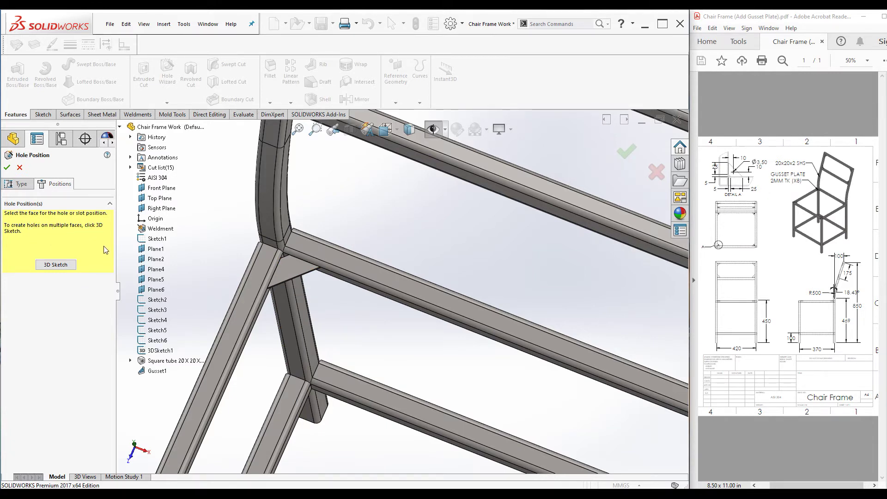
{"action": "left_click", "coordinate": [290, 268]}
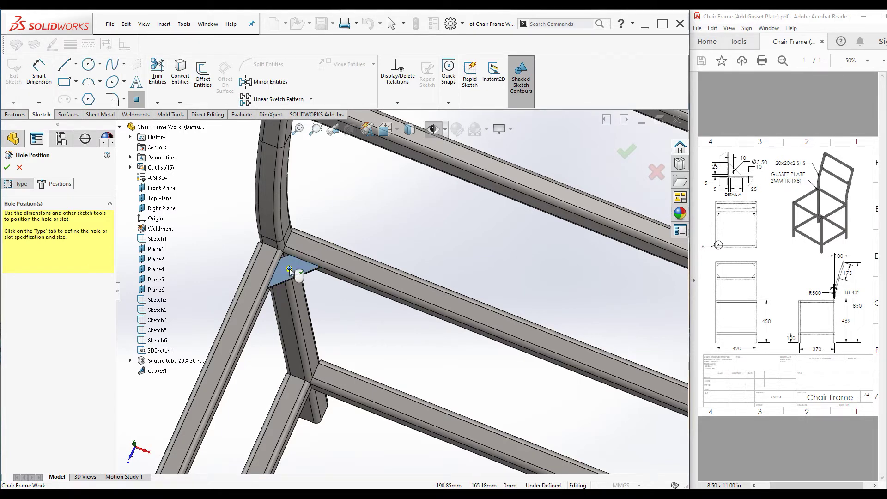
{"action": "left_click", "coordinate": [39, 70]}
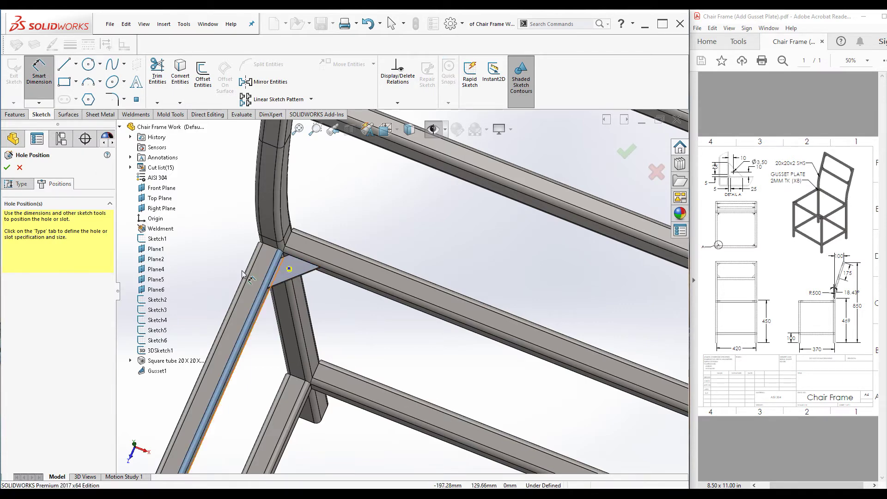
{"action": "scroll", "coordinate": [369, 319], "scroll_direction": "down", "scroll_amount": 3}
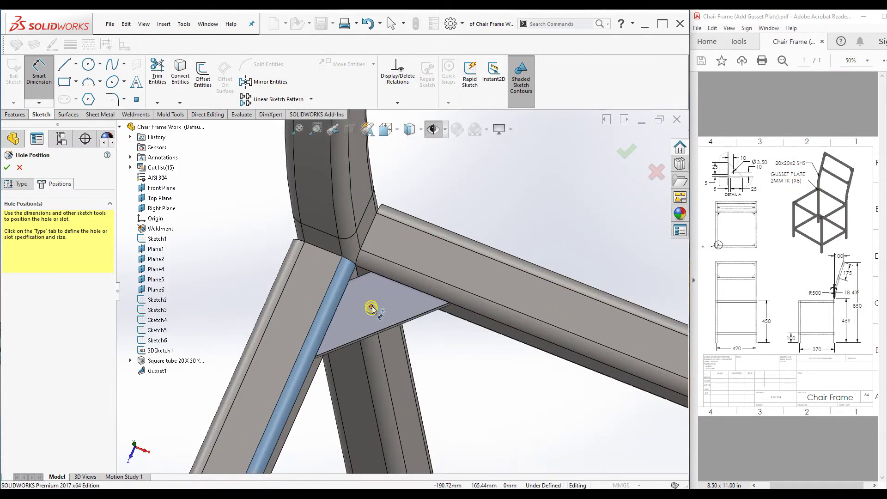
{"action": "left_click", "coordinate": [371, 307]}
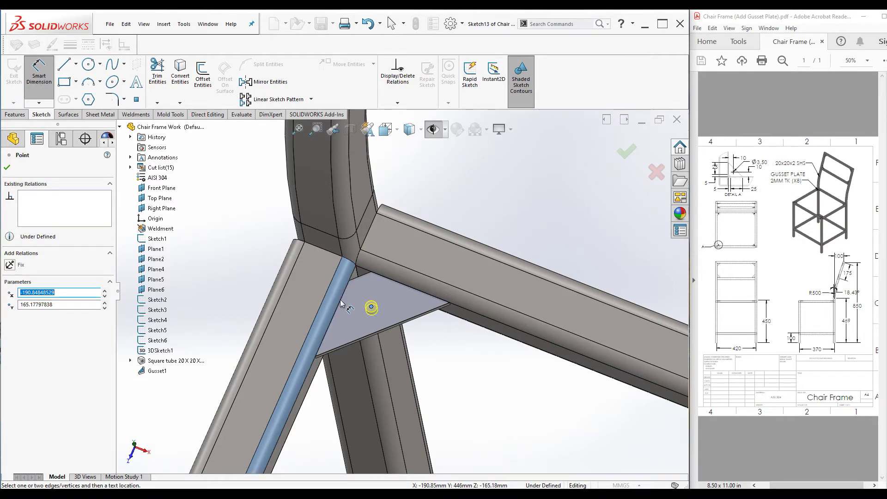
{"action": "left_click", "coordinate": [341, 304]}
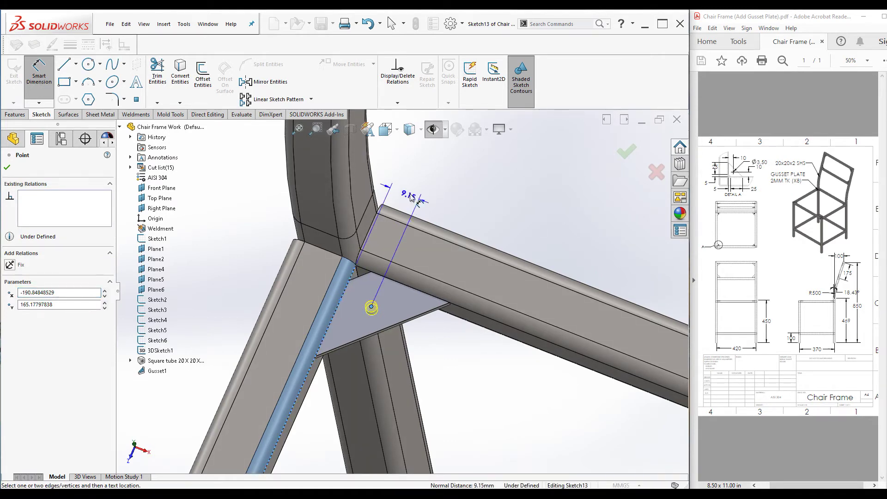
{"action": "left_click", "coordinate": [420, 200]}
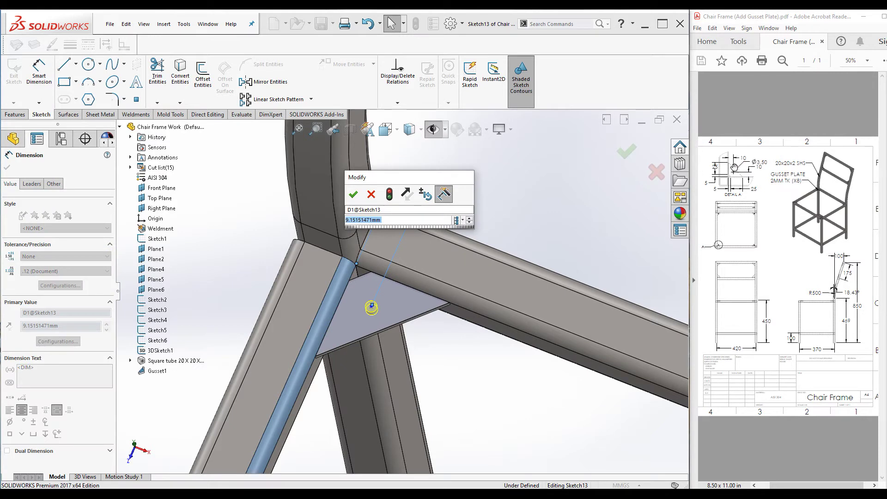
{"action": "type", "text": "140"}
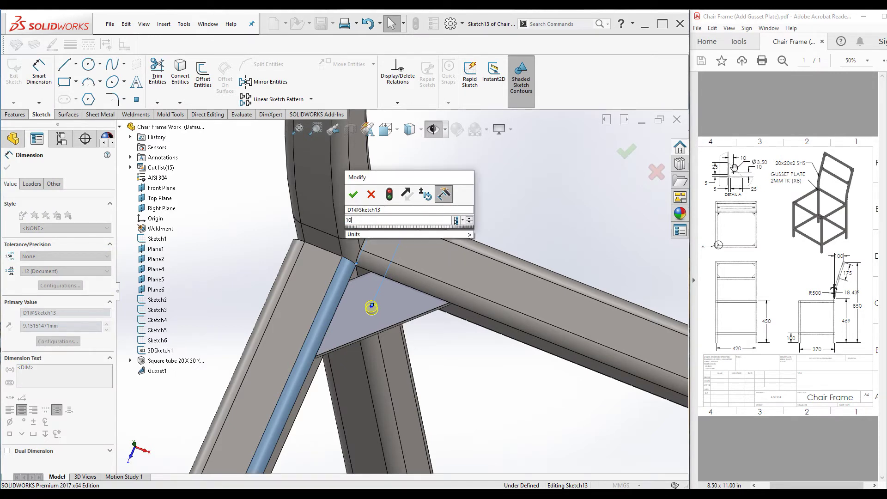
{"action": "key", "text": "BackSpace"}
{"action": "key", "text": "BackSpace"}
{"action": "type", "text": "0"}
{"action": "key", "text": "Return"}
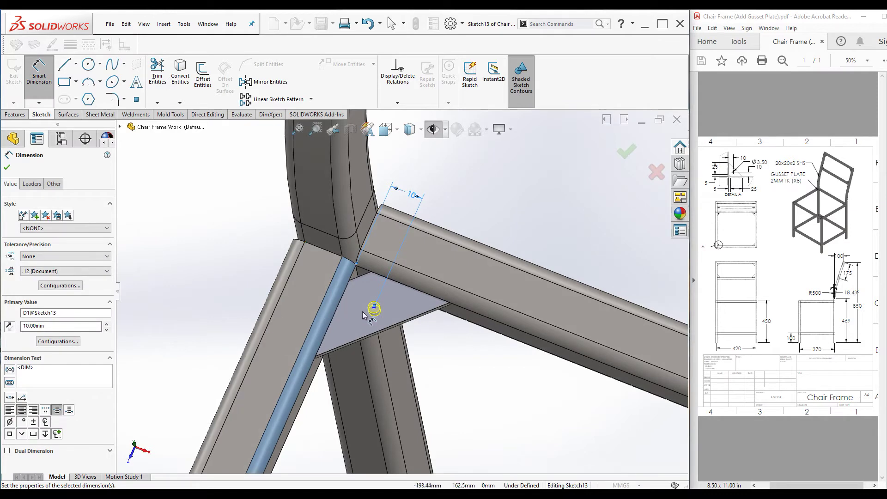
Step: Dimension the hole center 10 mm from the gusset edge along the rear seat tube and create the hole
{"action": "left_click", "coordinate": [373, 309]}
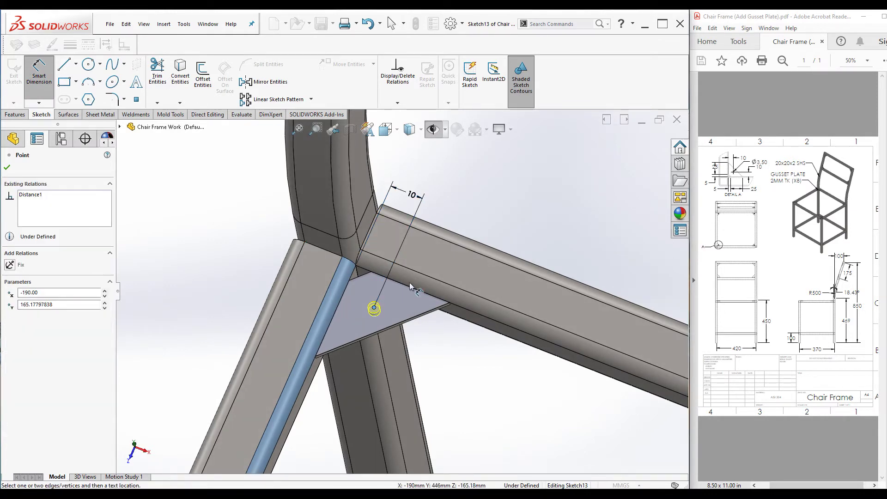
{"action": "left_click", "coordinate": [411, 288]}
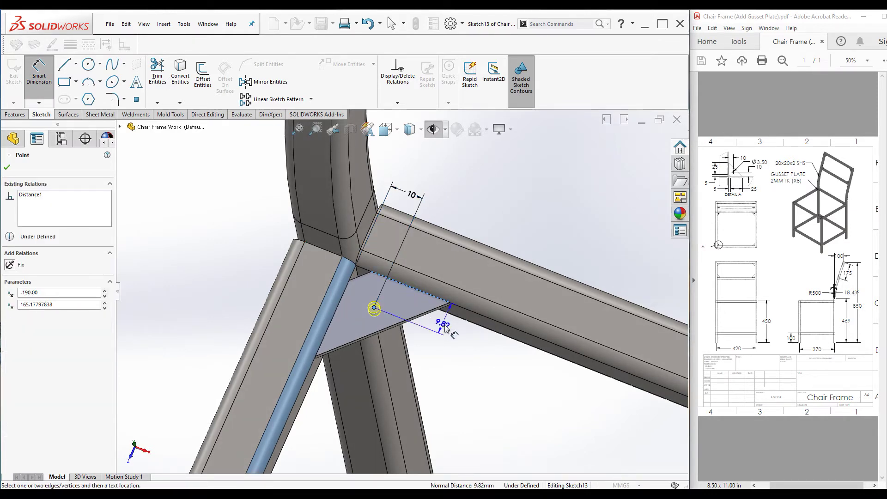
{"action": "left_click", "coordinate": [462, 330]}
{"action": "type", "text": "10"}
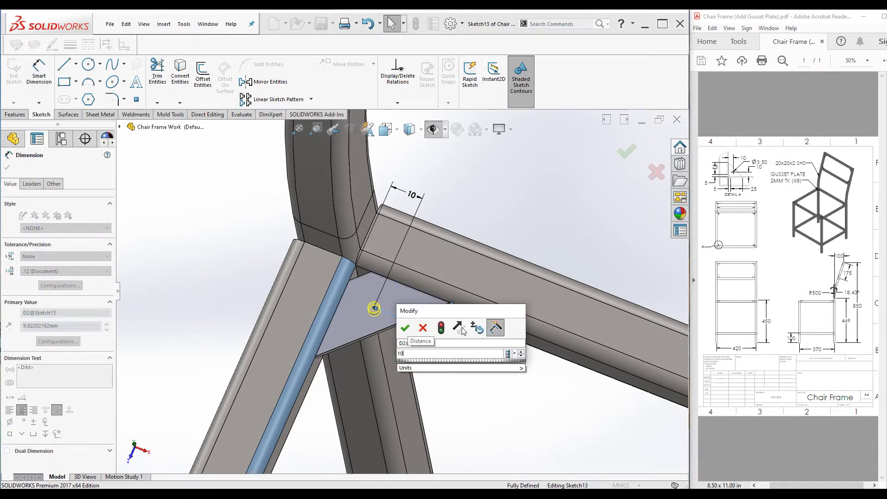
{"action": "key", "text": "Return"}
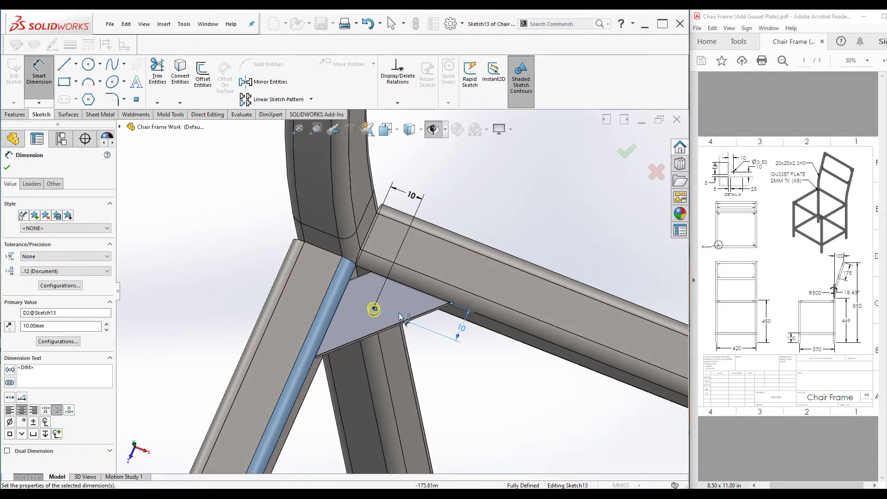
{"action": "left_click", "coordinate": [7, 168]}
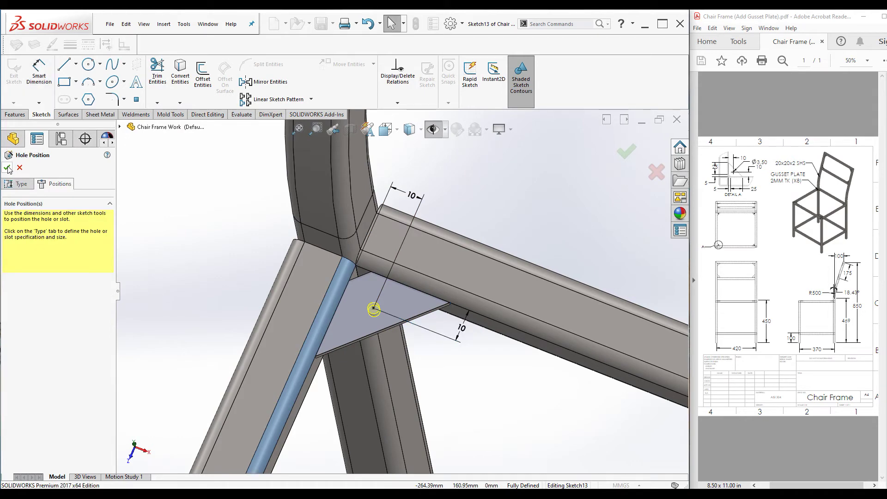
{"action": "left_click", "coordinate": [15, 185]}
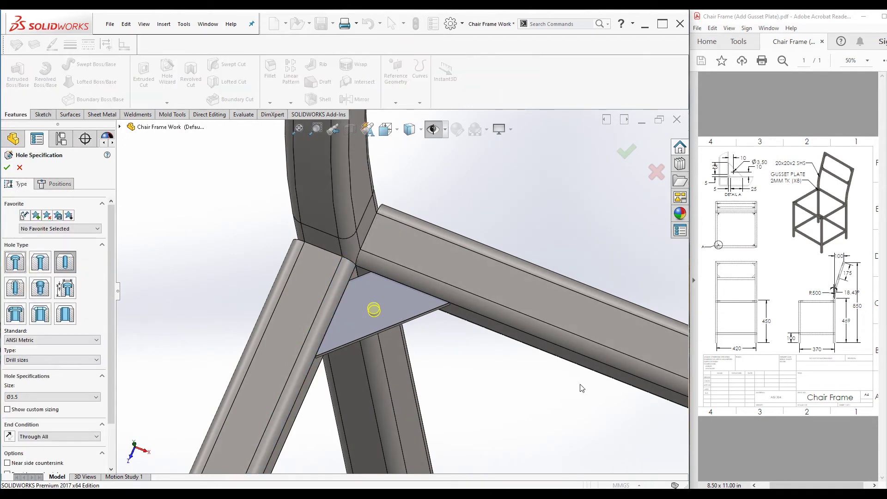
{"action": "scroll", "coordinate": [402, 291], "scroll_direction": "up", "scroll_amount": 3}
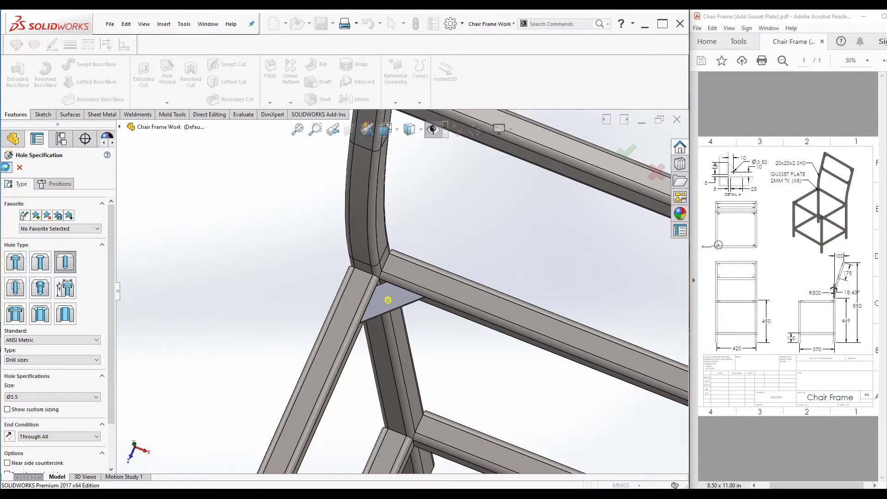
Step: Start a mirror about the Right Plane
{"action": "middle_click_drag", "start_coordinate": [479, 326], "coordinate": [442, 309]}
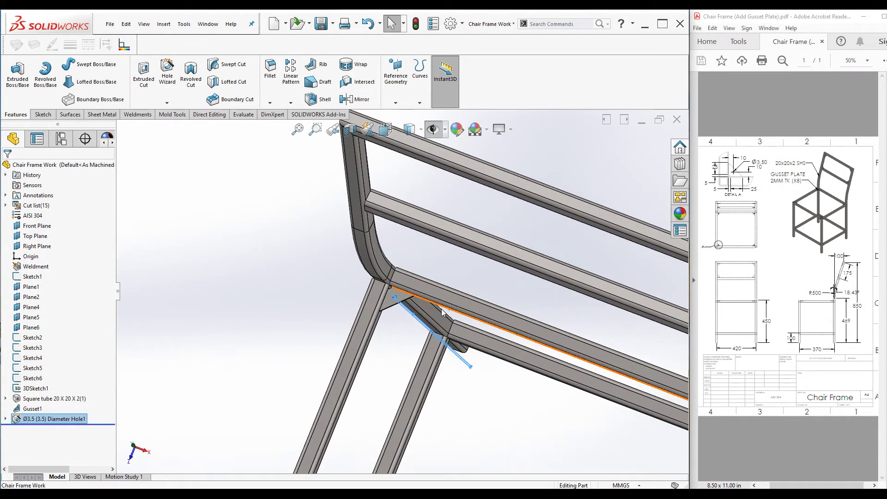
{"action": "key", "text": "ctrl+7"}
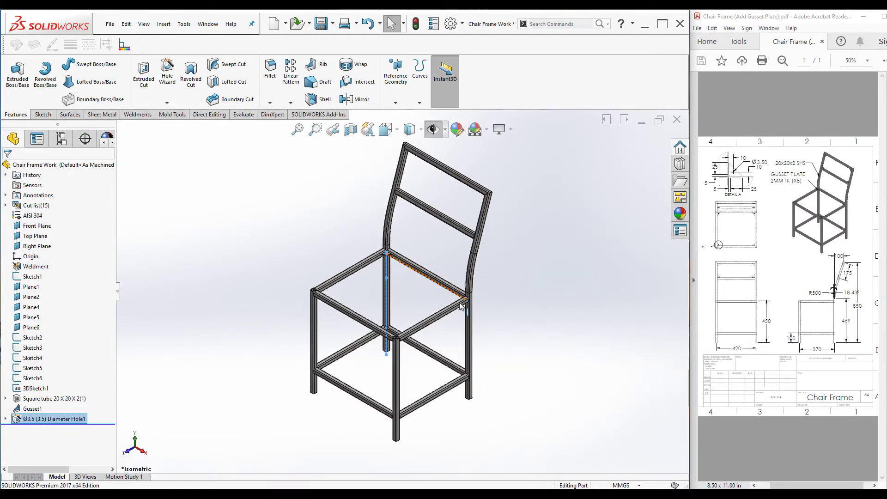
{"action": "left_click", "coordinate": [531, 298]}
{"action": "scroll", "coordinate": [359, 269], "scroll_direction": "down", "scroll_amount": 5}
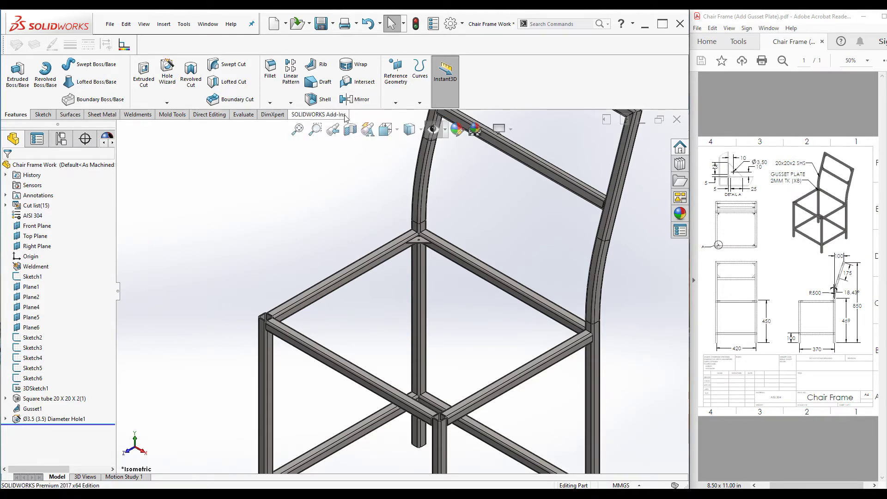
{"action": "left_click", "coordinate": [351, 99]}
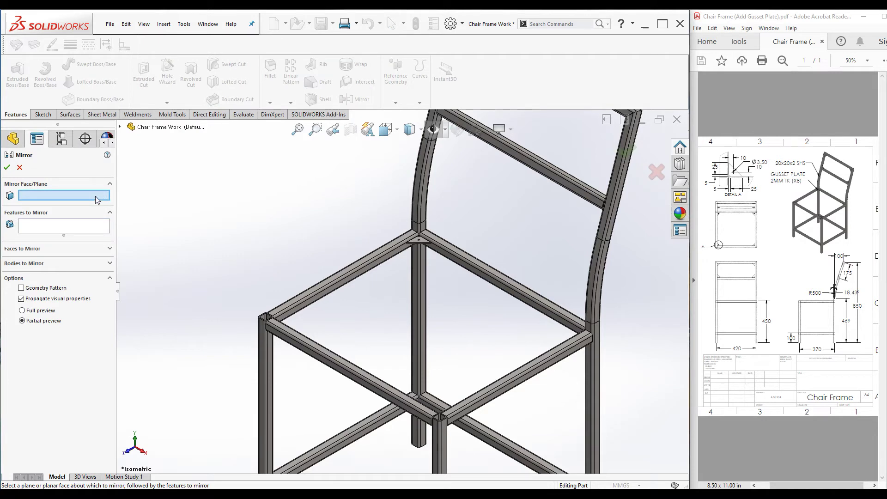
{"action": "left_click", "coordinate": [121, 126]}
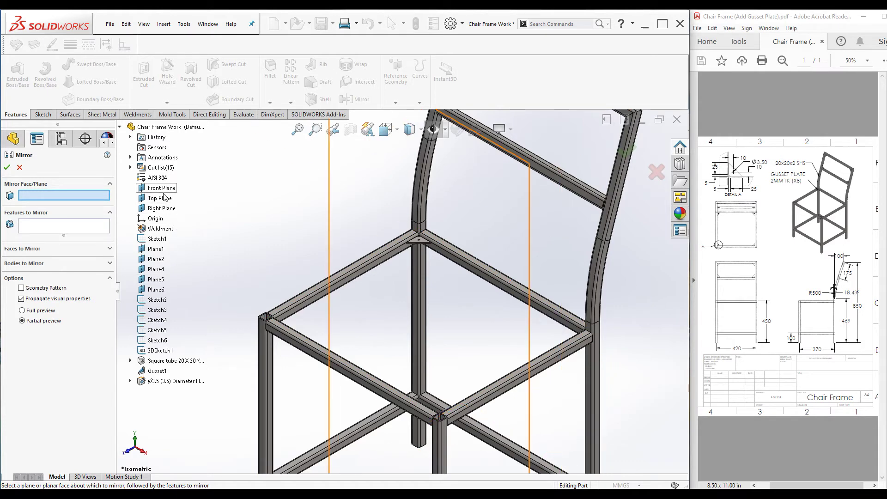
{"action": "left_click", "coordinate": [162, 208]}
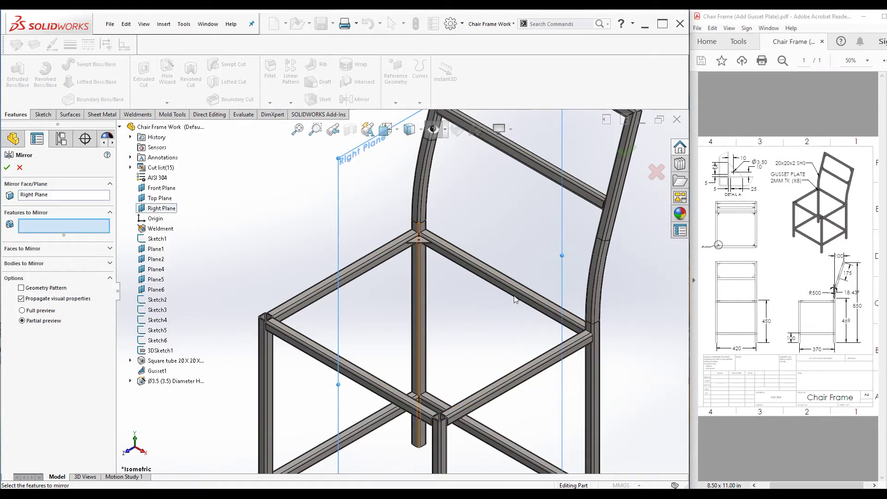
Step: Set the Right Plane mirror to take bodies as its input instead of features or faces
{"action": "key", "text": "f"}
{"action": "middle_click_drag", "start_coordinate": [522, 284], "coordinate": [526, 328]}
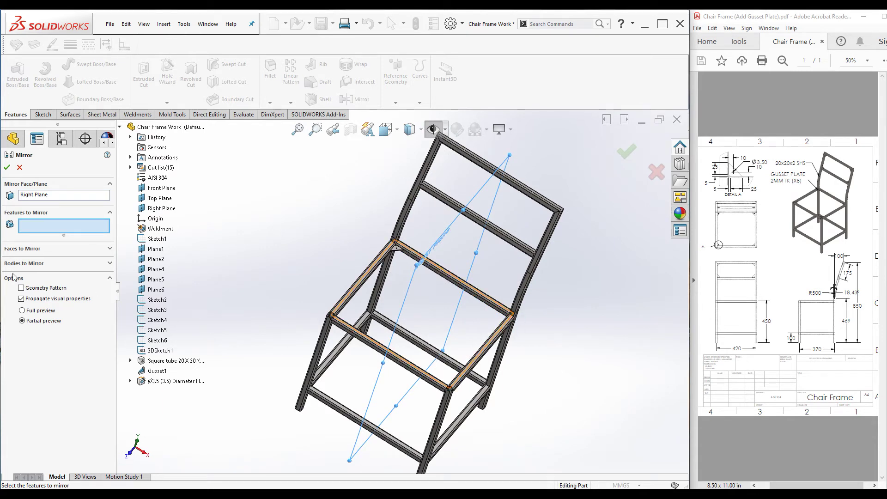
{"action": "left_click", "coordinate": [110, 213]}
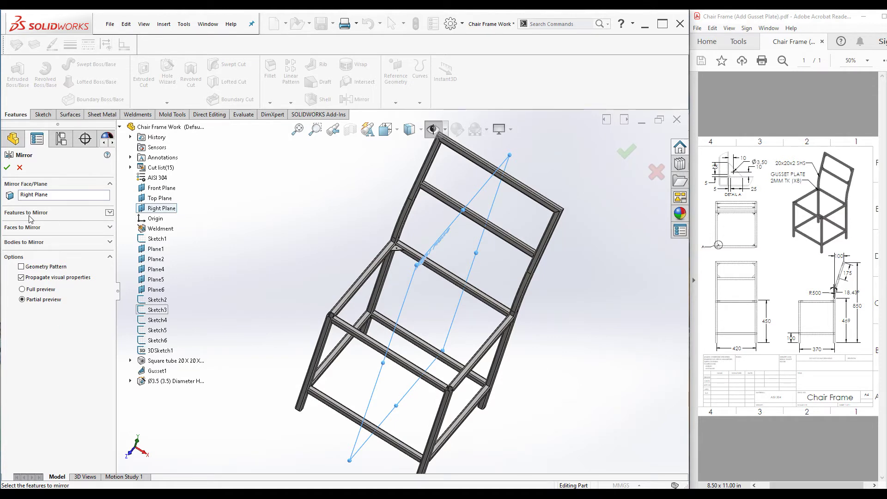
{"action": "left_click", "coordinate": [109, 212]}
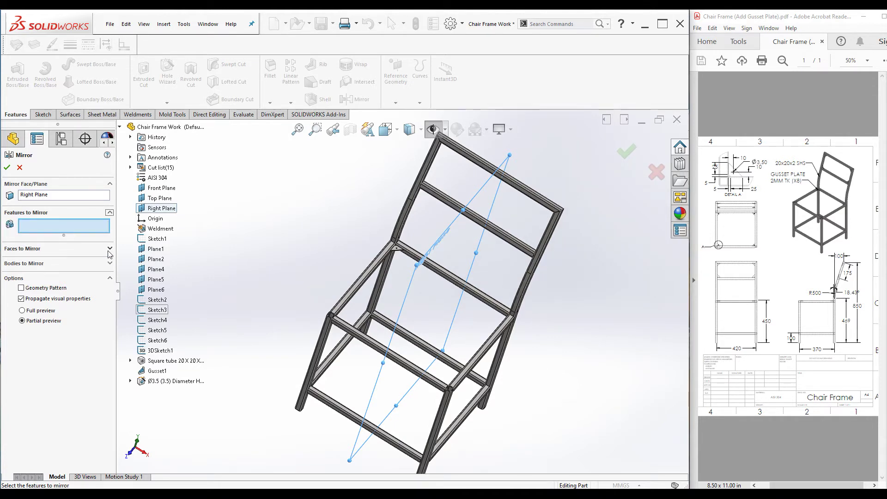
{"action": "left_click", "coordinate": [110, 249]}
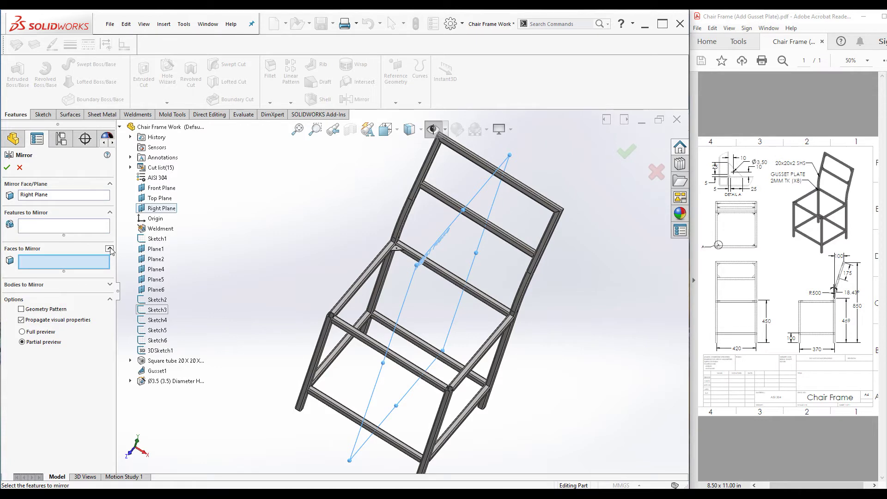
{"action": "left_click", "coordinate": [110, 285]}
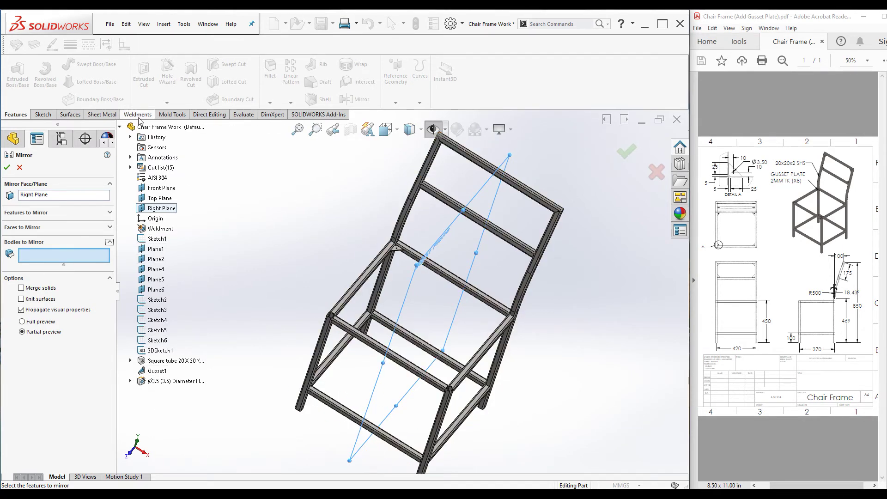
Step: Pick the drilled gusset at the rear seat corner as the body and create its mirror about the Right Plane
{"action": "left_click", "coordinate": [130, 167]}
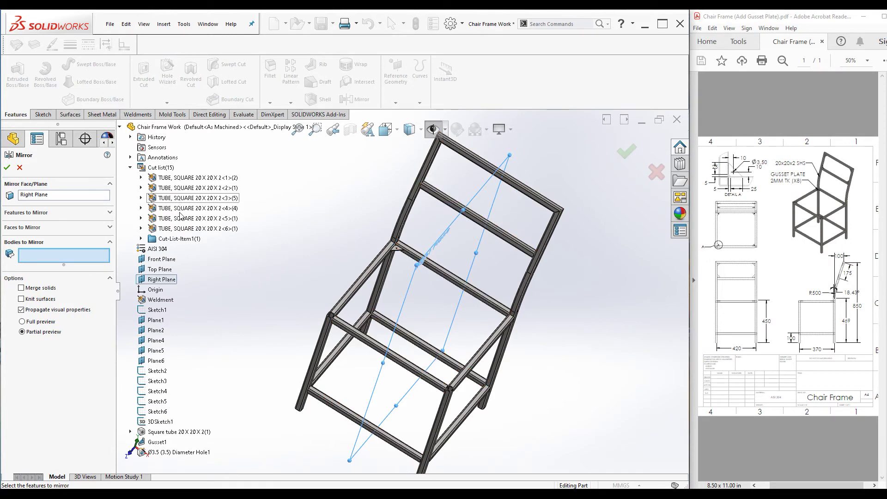
{"action": "left_click", "coordinate": [141, 239]}
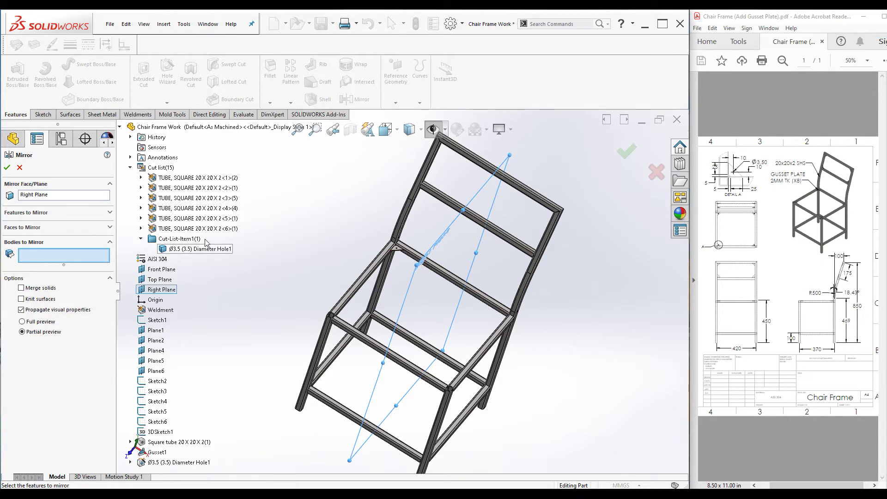
{"action": "left_click", "coordinate": [130, 168]}
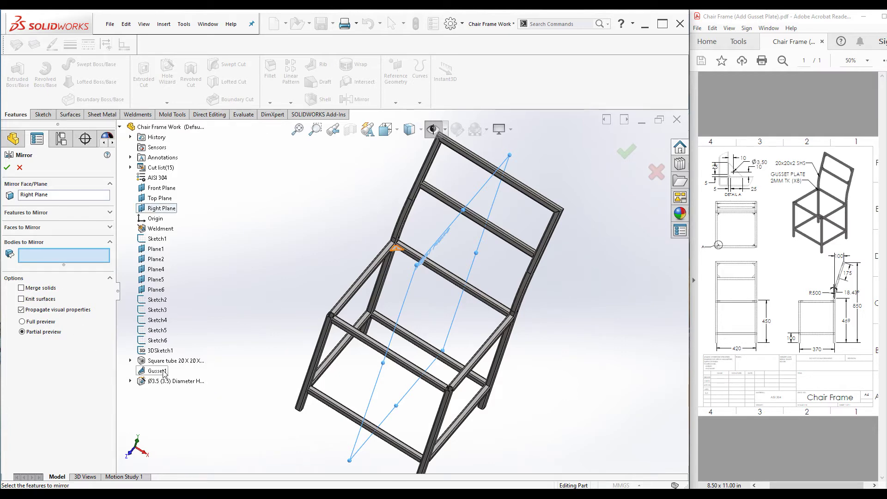
{"action": "scroll", "coordinate": [404, 267], "scroll_direction": "down", "scroll_amount": 10}
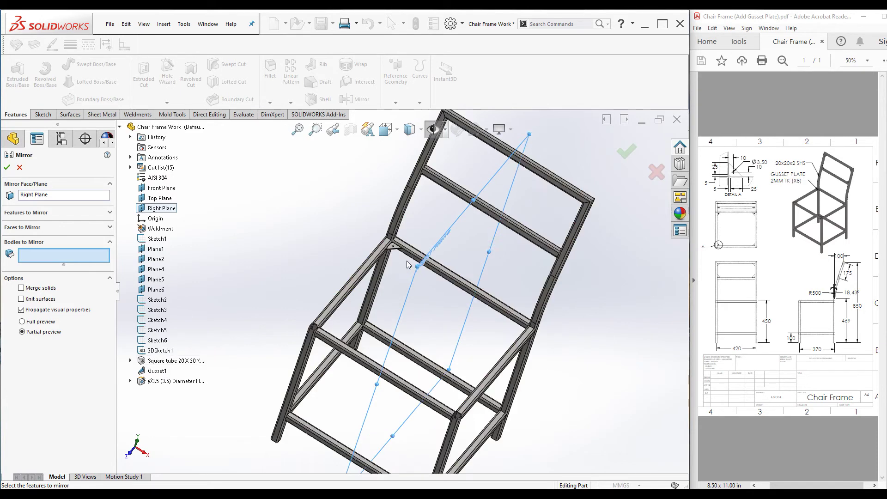
{"action": "left_click", "coordinate": [485, 265]}
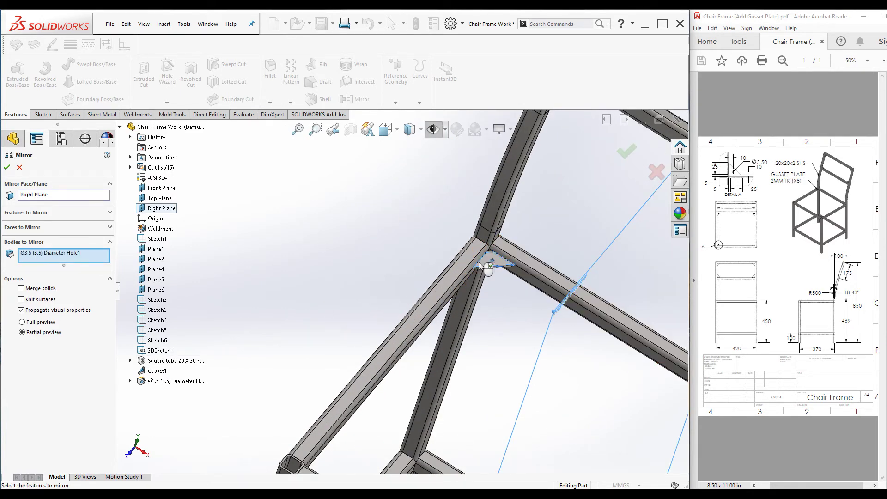
{"action": "scroll", "coordinate": [301, 245], "scroll_direction": "up", "scroll_amount": 5}
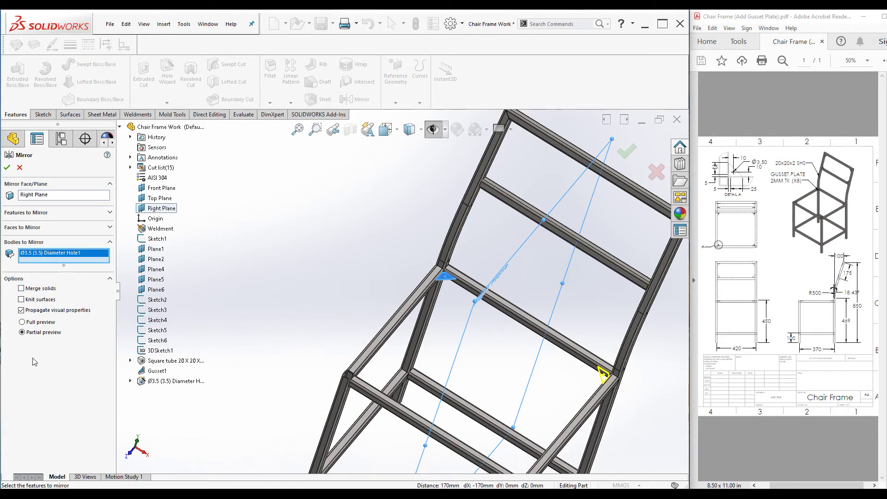
{"action": "left_click", "coordinate": [7, 168]}
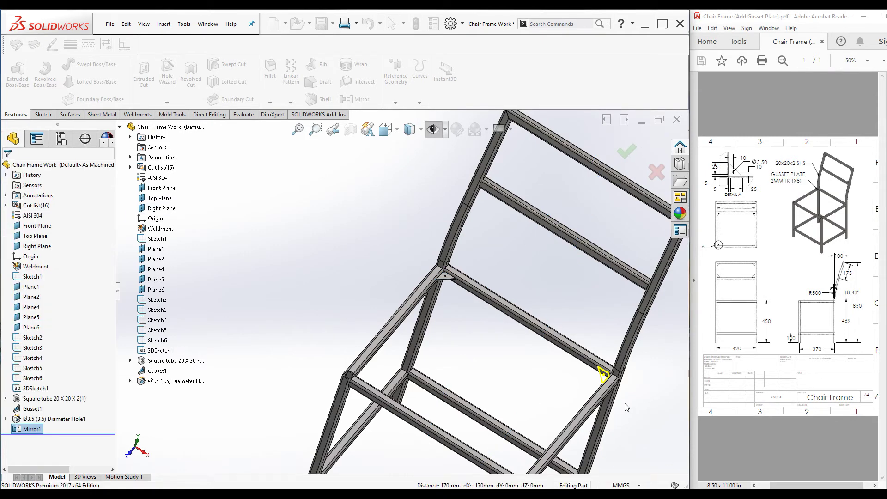
Step: Start a second mirror about the Front Plane and clear the preselected mirror feature from it
{"action": "scroll", "coordinate": [628, 412], "scroll_direction": "up", "scroll_amount": 3}
{"action": "middle_click_drag", "start_coordinate": [628, 412], "coordinate": [345, 331]}
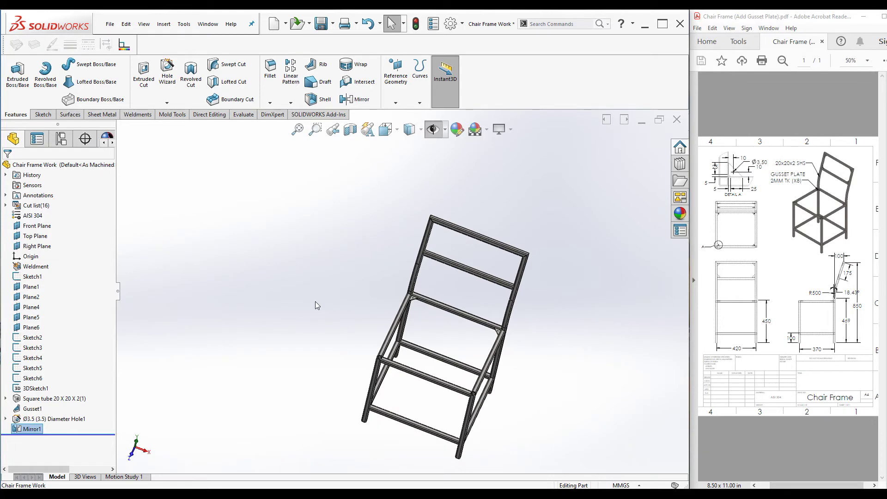
{"action": "key", "text": "ctrl+7"}
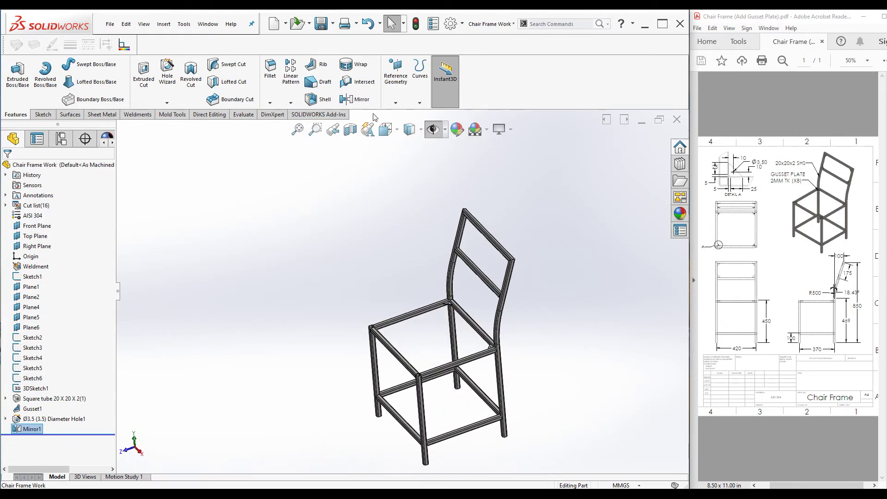
{"action": "left_click", "coordinate": [356, 99]}
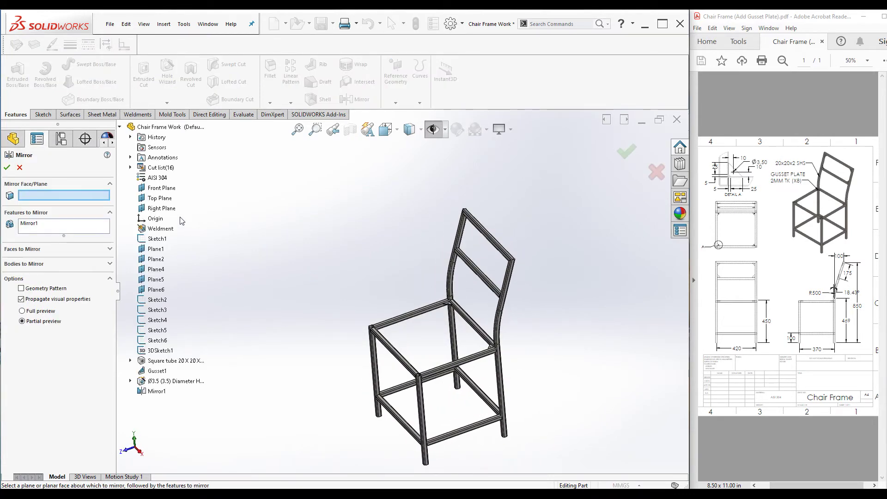
{"action": "left_click", "coordinate": [161, 187]}
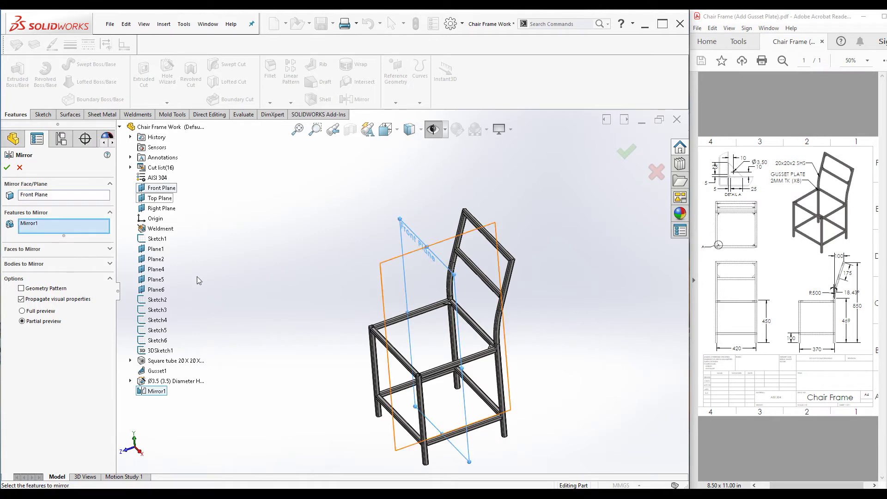
{"action": "right_click", "coordinate": [49, 229]}
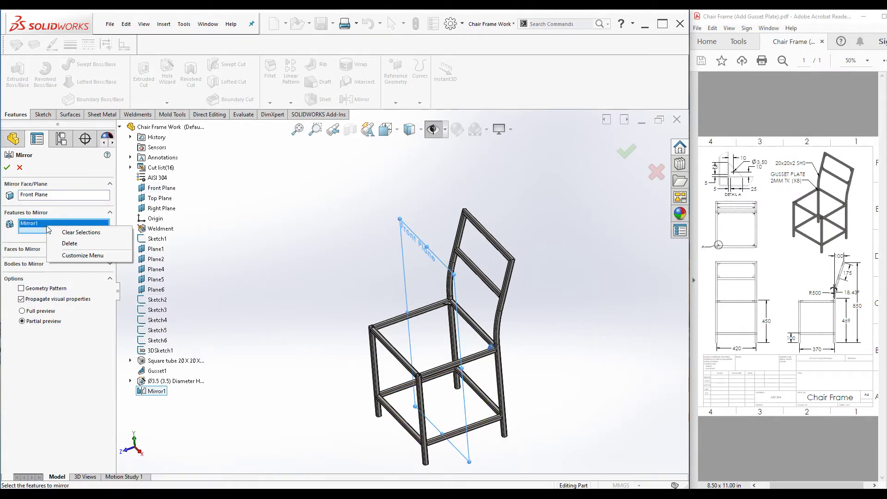
{"action": "left_click", "coordinate": [73, 233]}
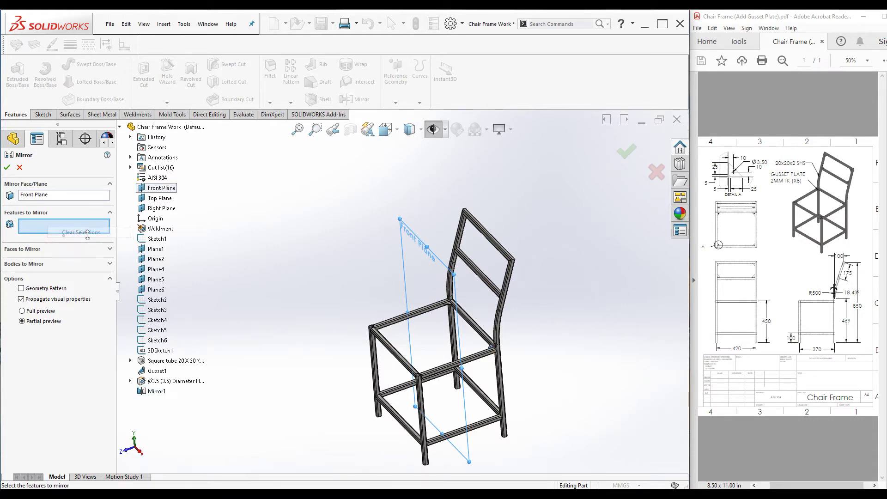
Step: Mirror both rear seat gusset bodies about the Front Plane to the front seat corners
{"action": "left_click", "coordinate": [109, 213]}
{"action": "left_click", "coordinate": [109, 243]}
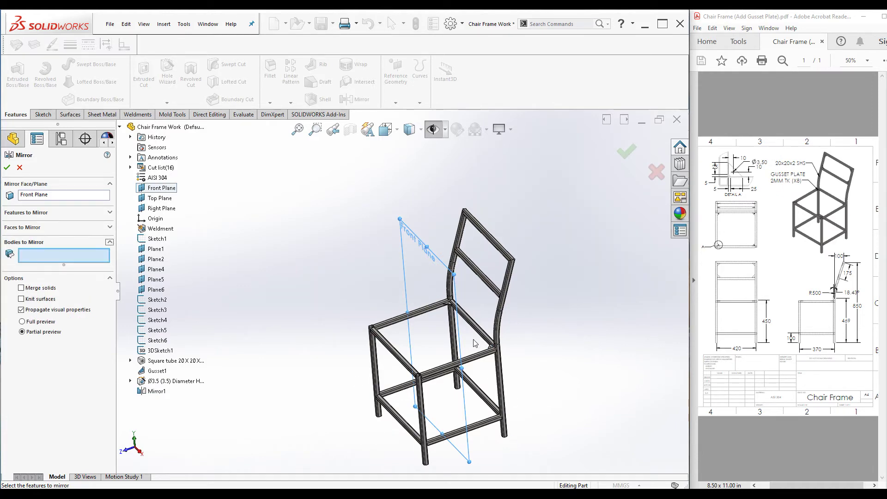
{"action": "scroll", "coordinate": [475, 343], "scroll_direction": "down", "scroll_amount": 3}
{"action": "left_click", "coordinate": [430, 311]}
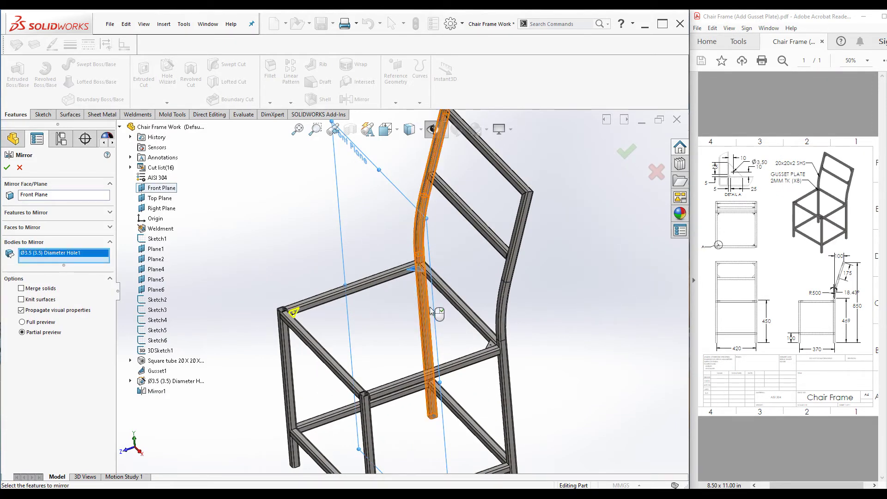
{"action": "left_click", "coordinate": [492, 344]}
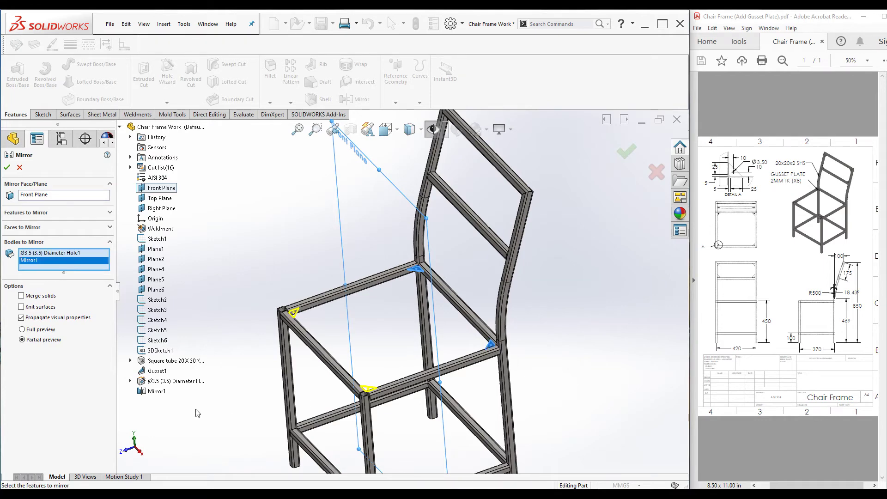
{"action": "left_click", "coordinate": [7, 168]}
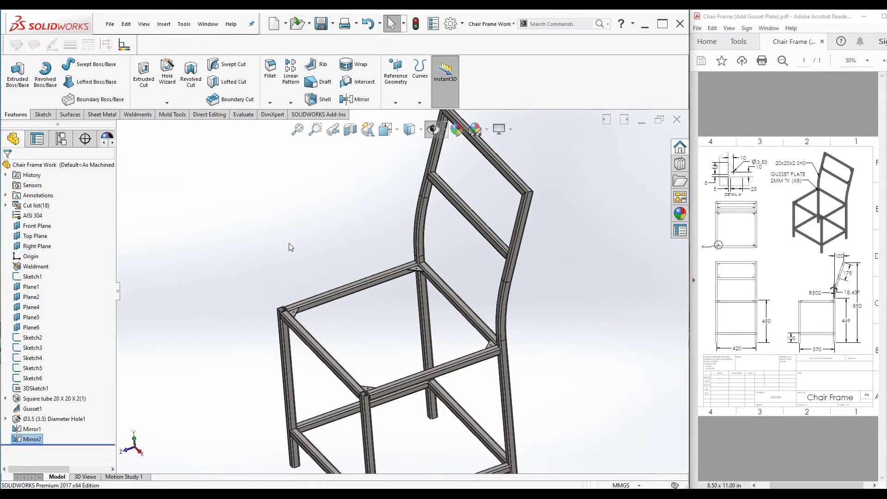
Step: Add a gusset between the inner faces of the backrest's top rail and side tube at the upper corner
{"action": "key", "text": "ctrl+7"}
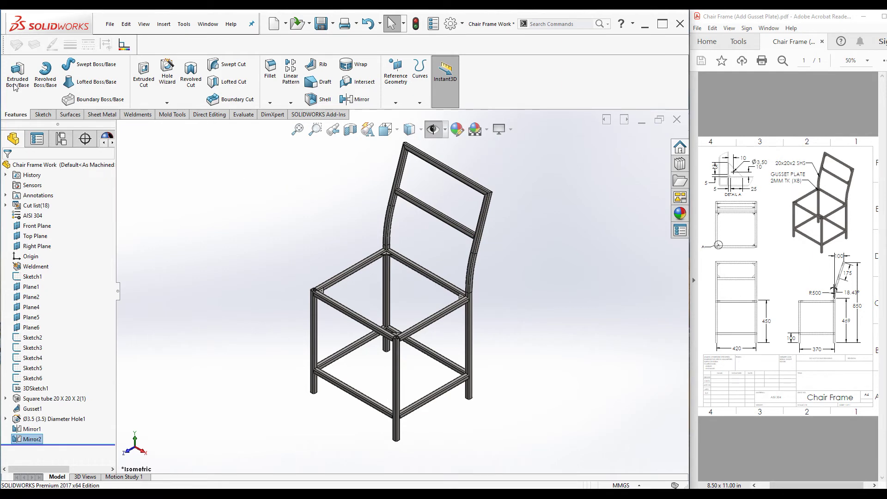
{"action": "left_click", "coordinate": [141, 118]}
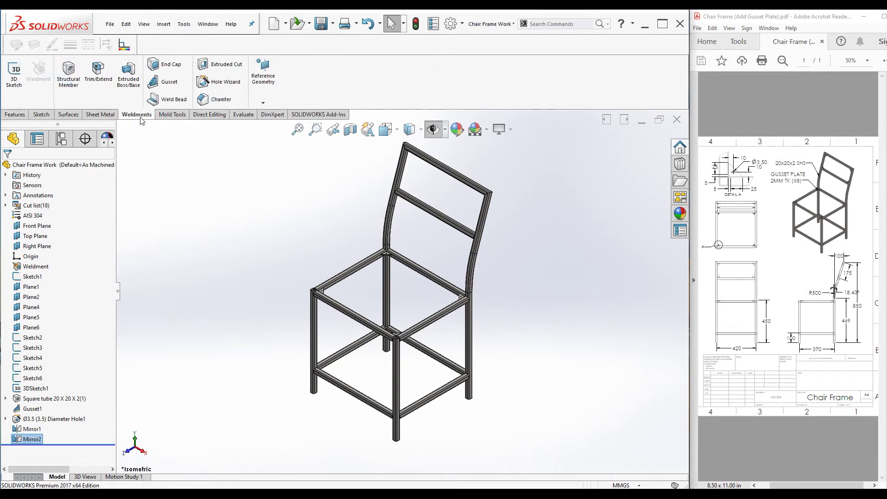
{"action": "left_click", "coordinate": [168, 83]}
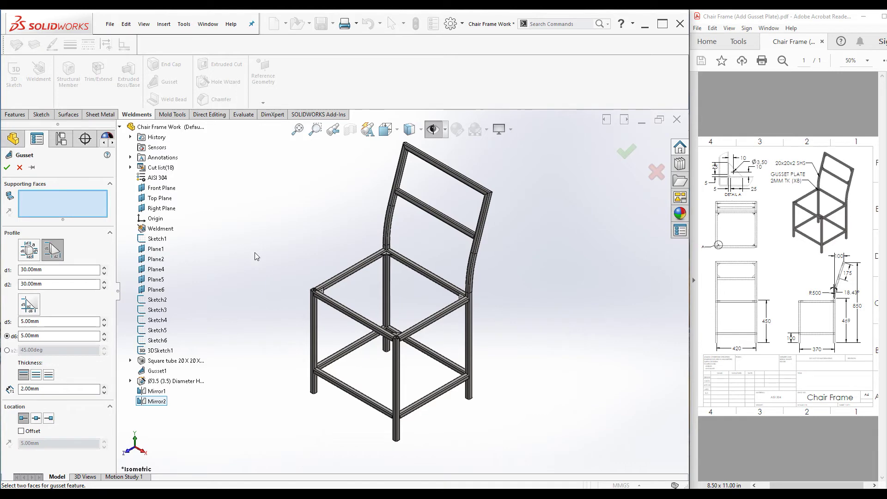
{"action": "middle_click_drag", "start_coordinate": [324, 219], "coordinate": [408, 214]}
{"action": "scroll", "coordinate": [408, 214], "scroll_direction": "down", "scroll_amount": 6}
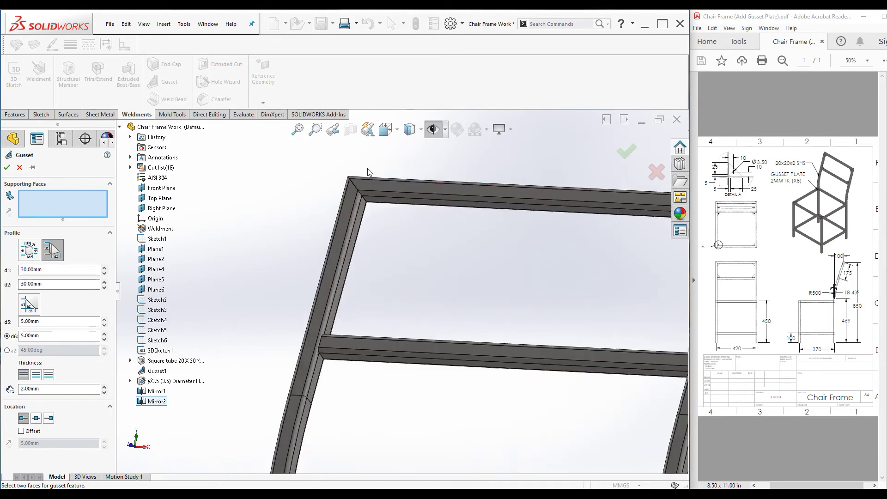
{"action": "left_click", "coordinate": [388, 255]}
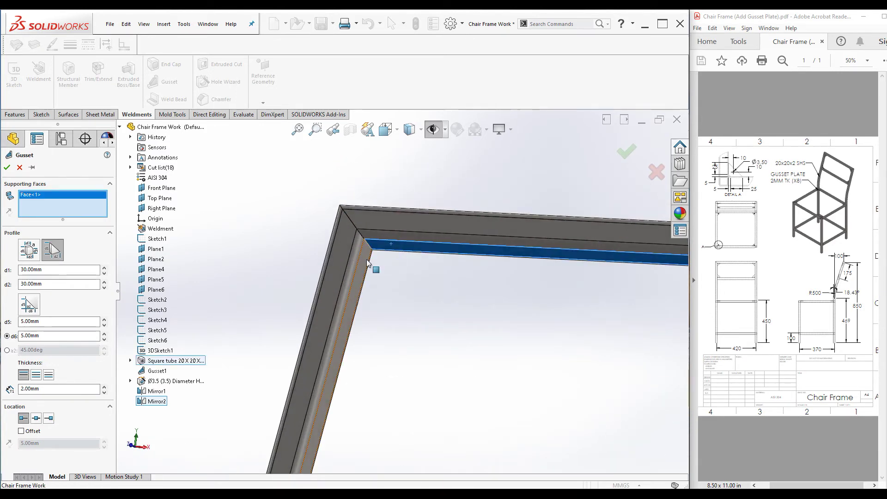
{"action": "left_click", "coordinate": [367, 280]}
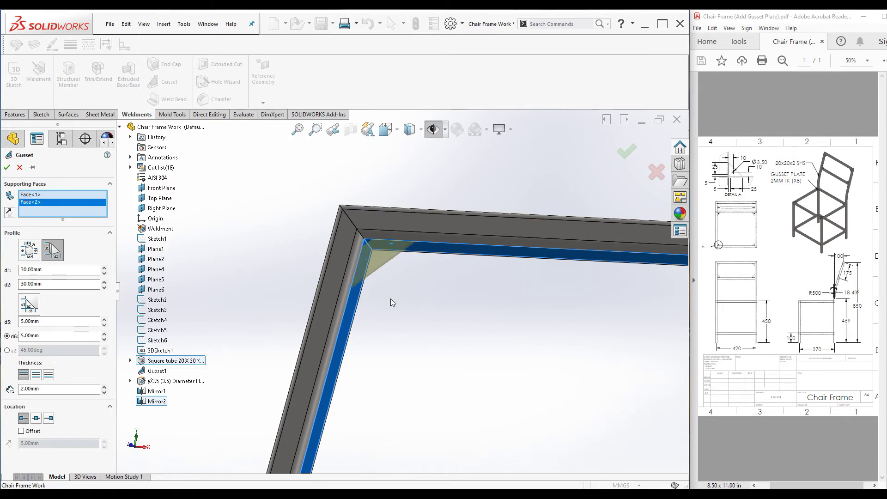
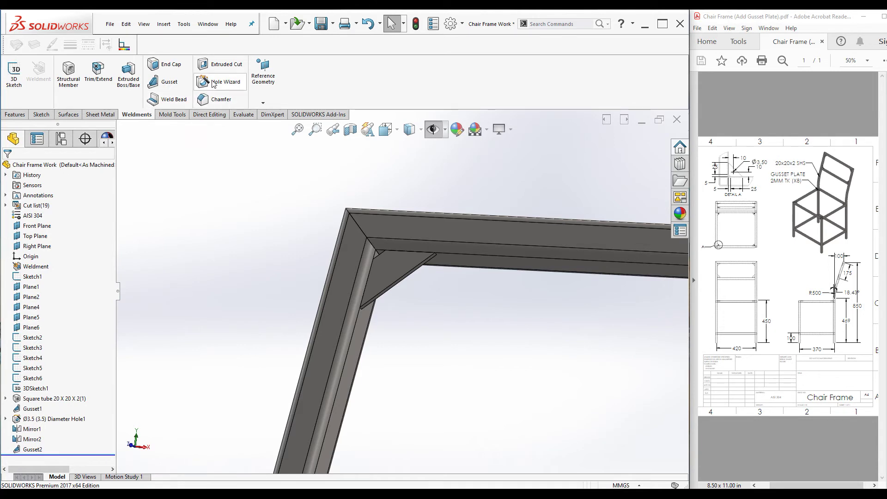
Step: Start a Ø3.5 mm Through All hole with the Hole Wizard and place its point on the backrest gusset's face
{"action": "left_click", "coordinate": [217, 83]}
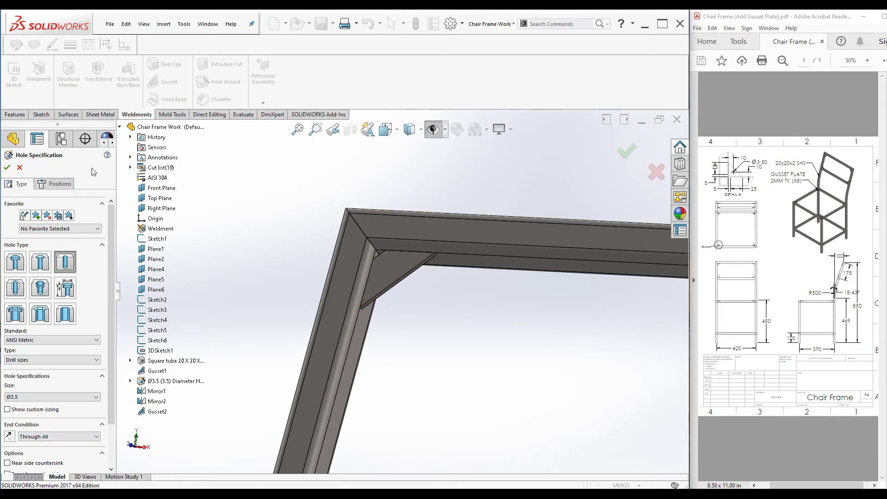
{"action": "left_click", "coordinate": [55, 184]}
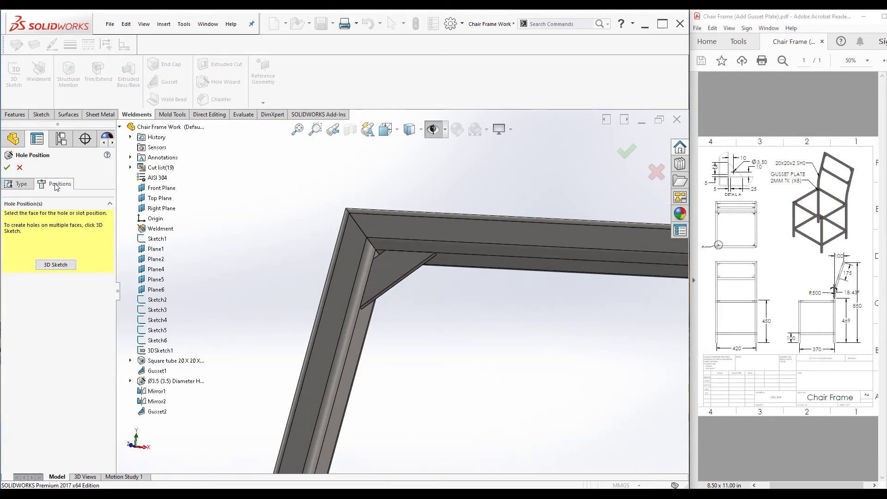
{"action": "left_click", "coordinate": [395, 281]}
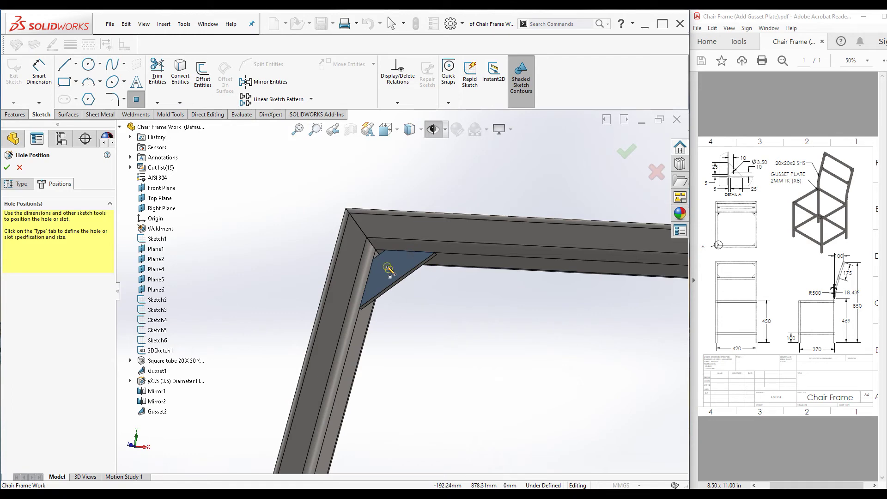
{"action": "left_click", "coordinate": [388, 268]}
Step: Dimension the hole point 10 mm from the inner edge of the backrest's side tube
{"action": "left_click", "coordinate": [39, 68]}
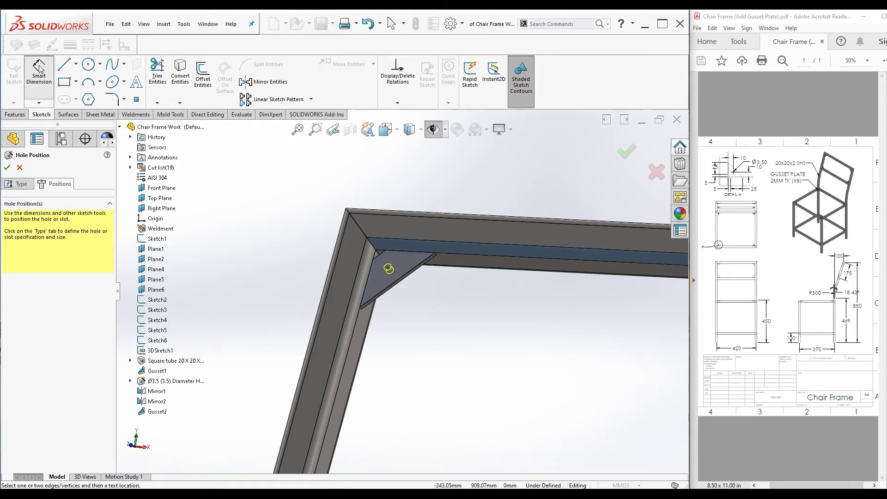
{"action": "left_click", "coordinate": [388, 269]}
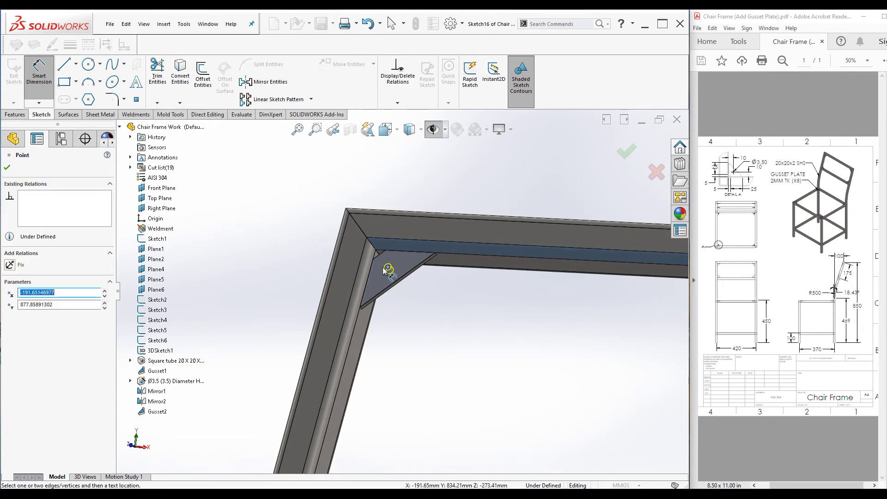
{"action": "left_click", "coordinate": [371, 276]}
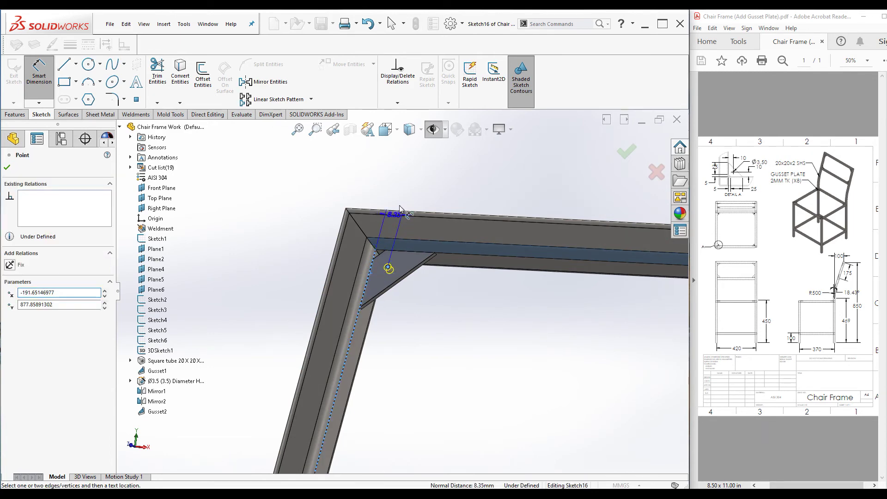
{"action": "left_click", "coordinate": [402, 193]}
{"action": "type", "text": "10"}
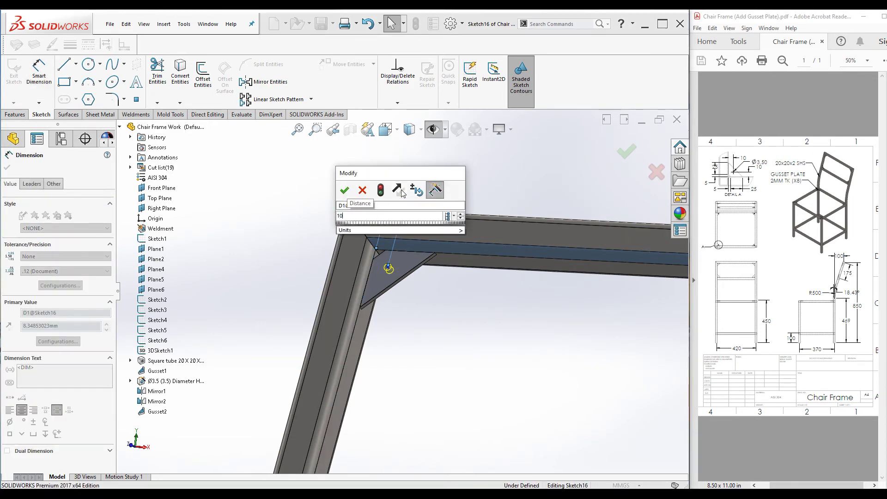
{"action": "key", "text": "Return"}
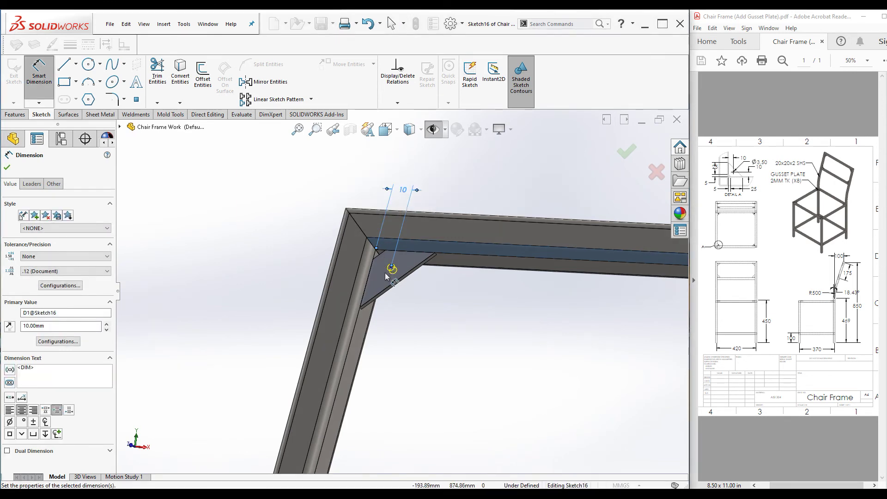
Step: Dimension the hole point 10 mm from the gusset's edge along the top rail and complete the hole
{"action": "middle_click_drag", "start_coordinate": [393, 275], "coordinate": [407, 326]}
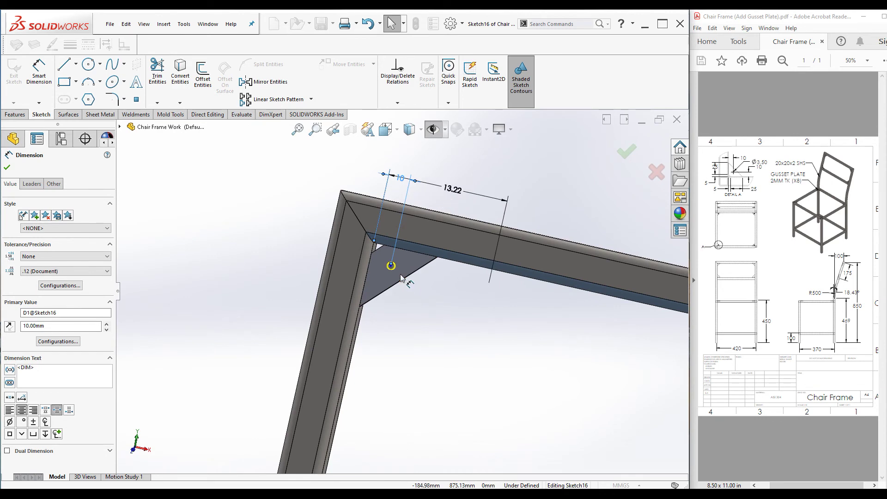
{"action": "scroll", "coordinate": [401, 271], "scroll_direction": "down", "scroll_amount": 3}
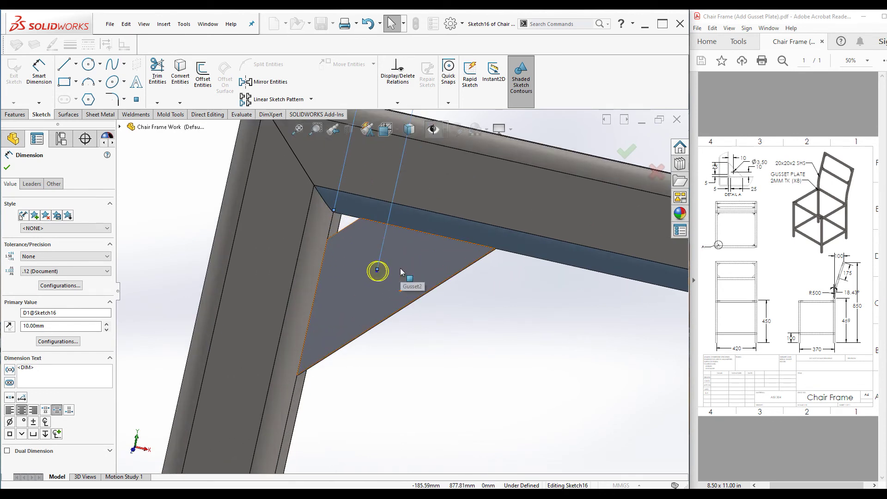
{"action": "left_click", "coordinate": [377, 271]}
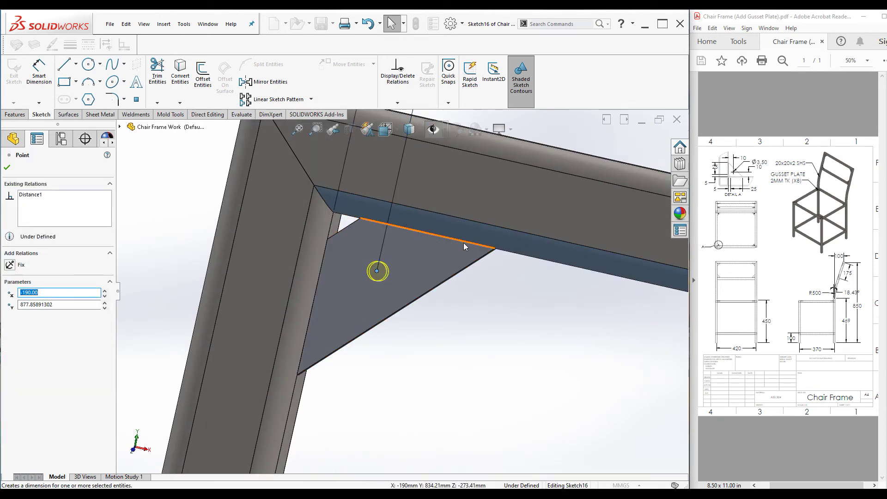
{"action": "left_click", "coordinate": [464, 243]}
{"action": "left_click", "coordinate": [39, 73]}
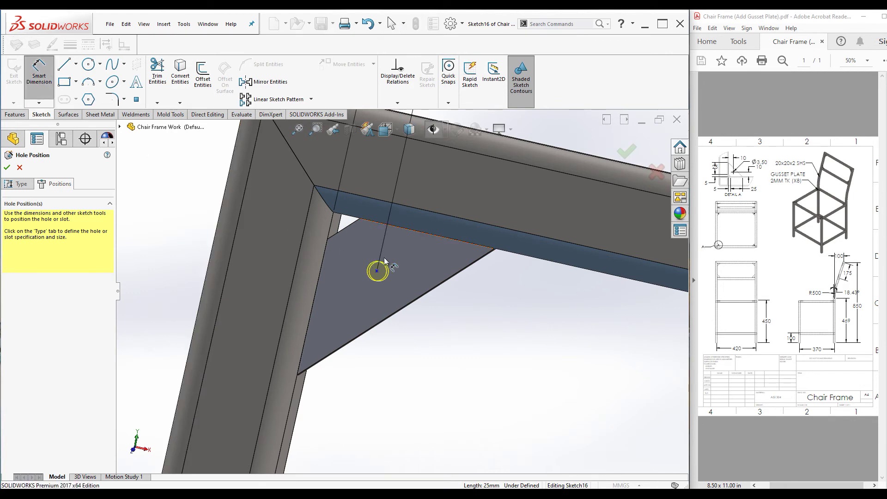
{"action": "left_click", "coordinate": [422, 235]}
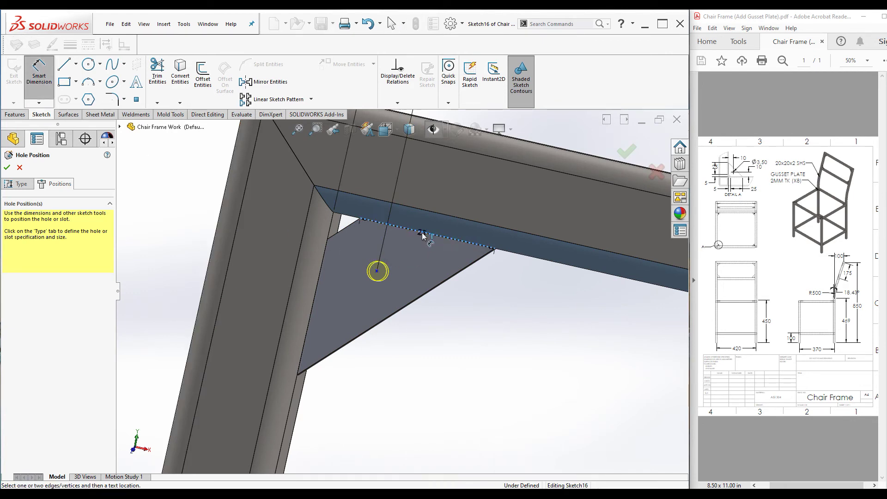
{"action": "left_click", "coordinate": [377, 271]}
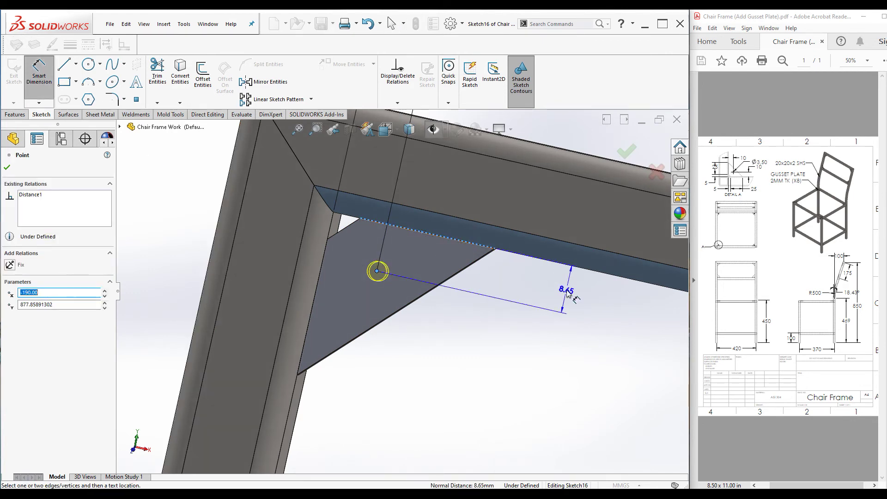
{"action": "left_click", "coordinate": [544, 292]}
{"action": "type", "text": "10"}
{"action": "key", "text": "Return"}
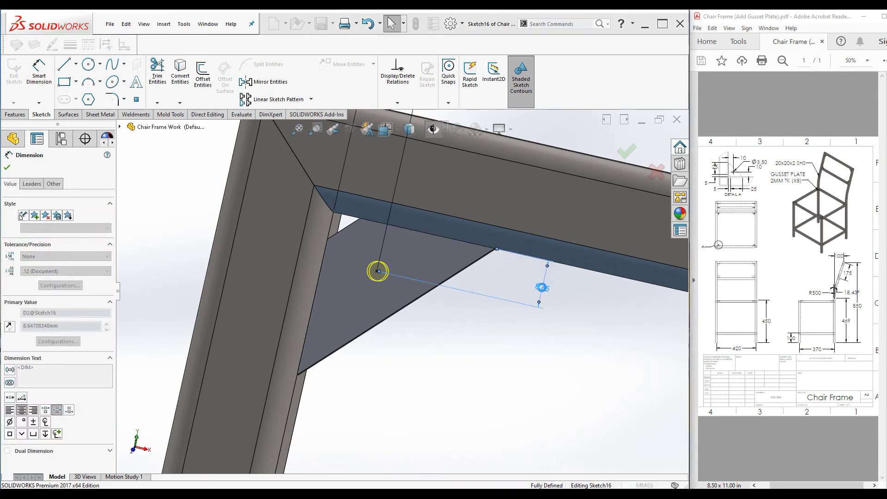
{"action": "key", "text": "Escape"}
{"action": "left_click", "coordinate": [7, 168]}
{"action": "scroll", "coordinate": [473, 288], "scroll_direction": "up", "scroll_amount": 3}
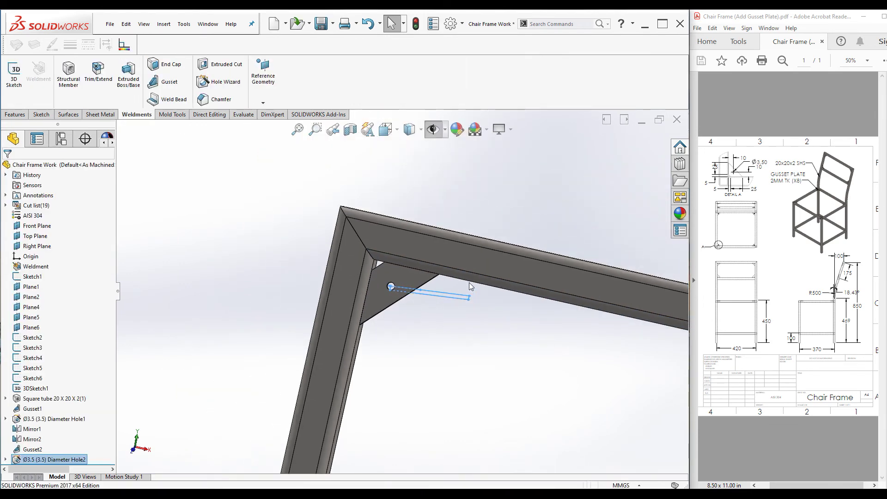
Step: Mirror the drilled backrest gusset body about the Right Plane to the opposite upper corner
{"action": "key", "text": "ctrl+7"}
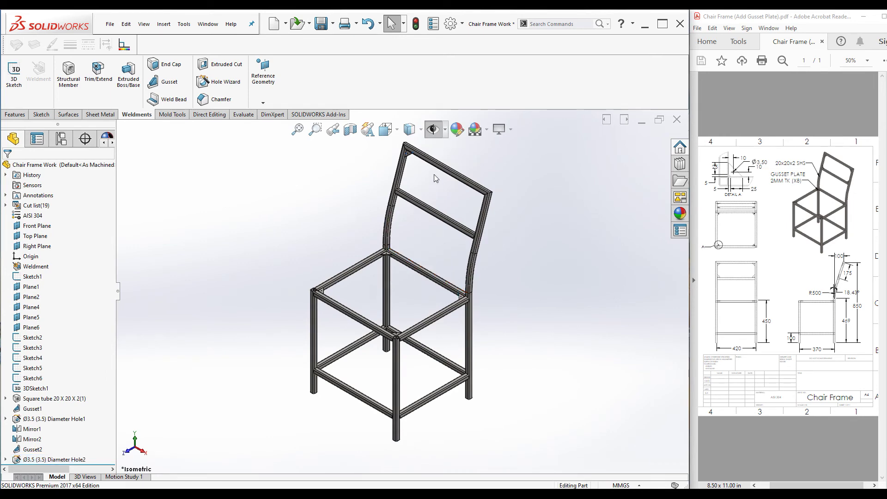
{"action": "scroll", "coordinate": [443, 136], "scroll_direction": "down", "scroll_amount": 2}
{"action": "scroll", "coordinate": [428, 144], "scroll_direction": "down", "scroll_amount": 2}
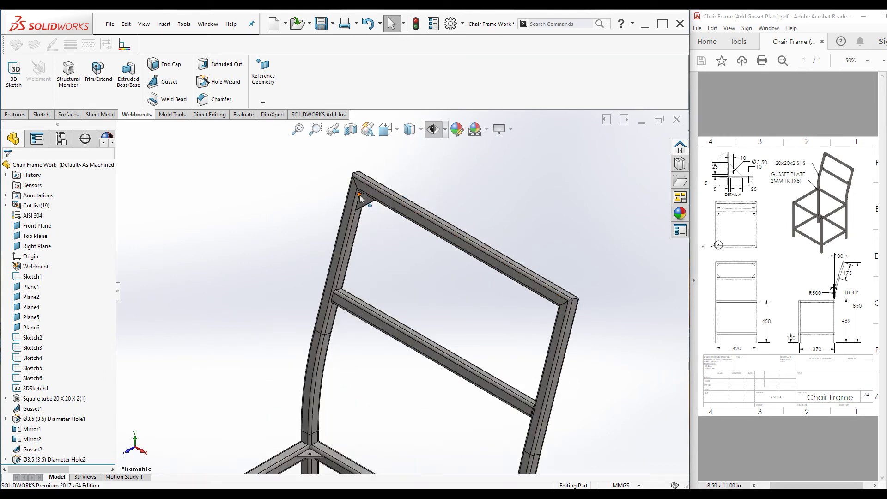
{"action": "scroll", "coordinate": [373, 214], "scroll_direction": "up", "scroll_amount": 4}
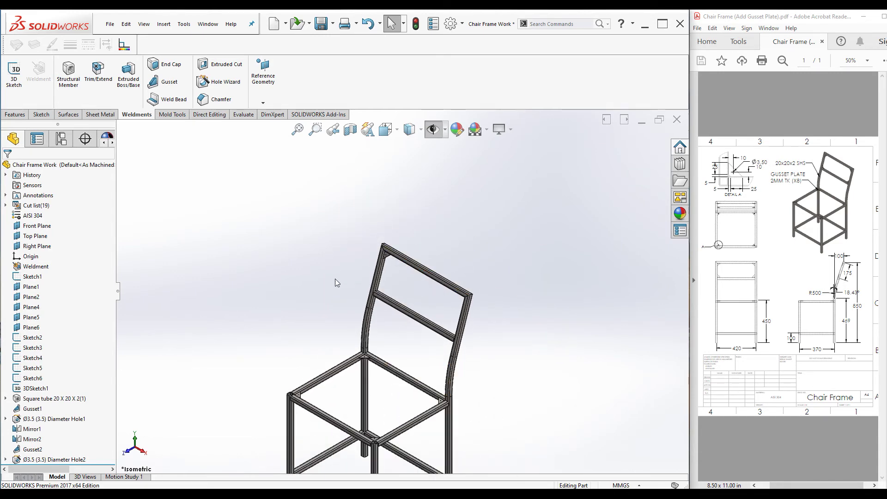
{"action": "left_click", "coordinate": [16, 114]}
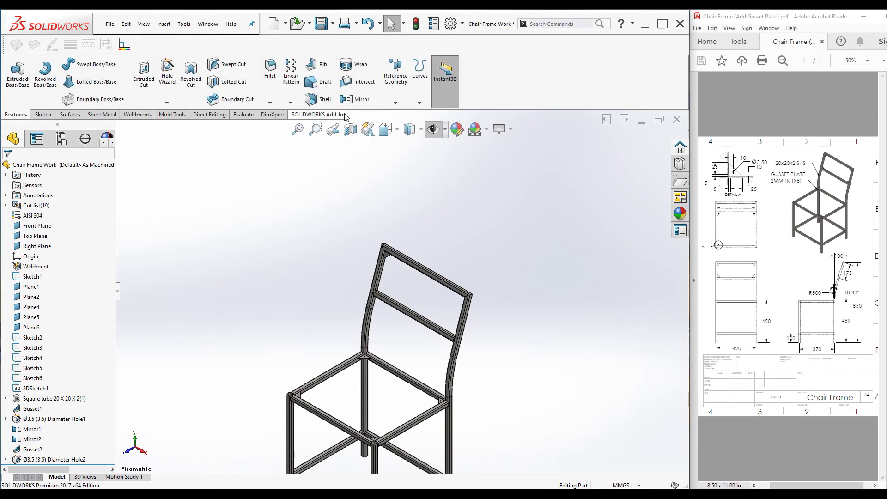
{"action": "left_click", "coordinate": [355, 99]}
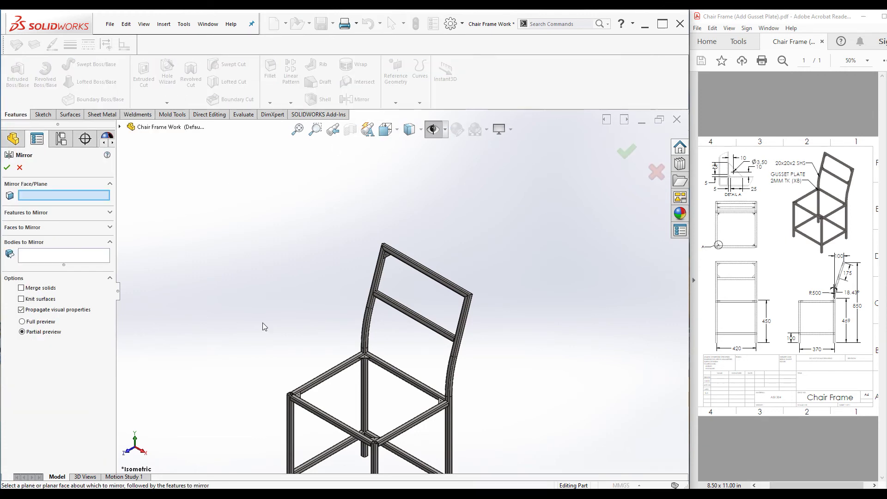
{"action": "left_click", "coordinate": [120, 127]}
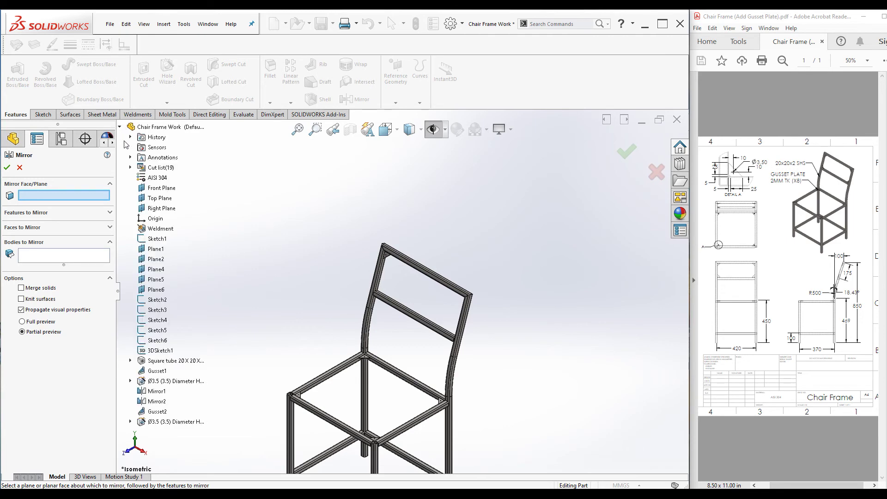
{"action": "left_click", "coordinate": [158, 211]}
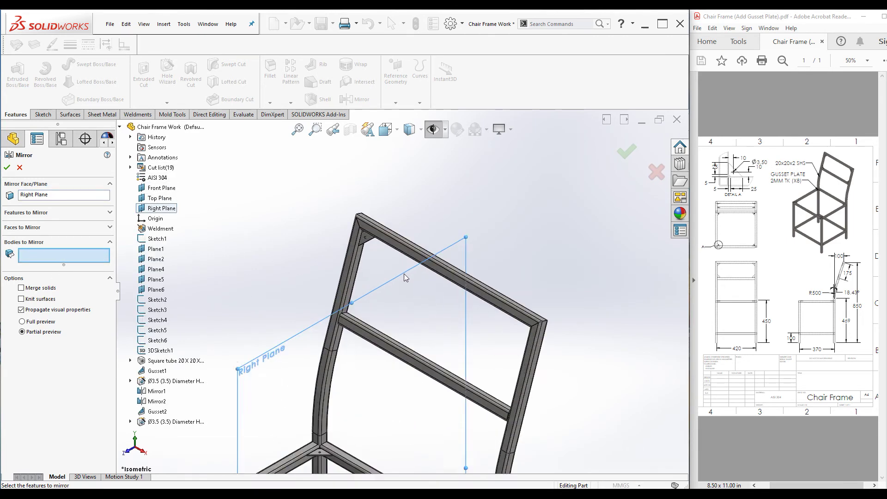
{"action": "scroll", "coordinate": [406, 280], "scroll_direction": "down", "scroll_amount": 5}
{"action": "left_click", "coordinate": [359, 235]}
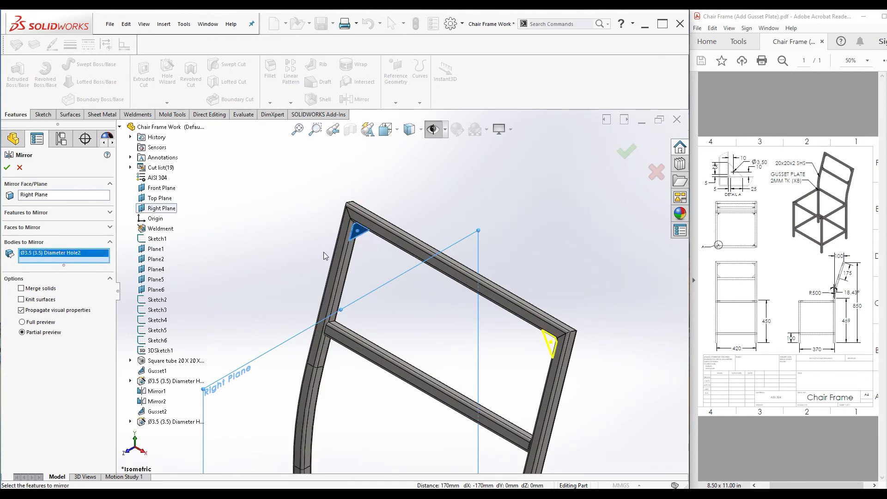
{"action": "left_click", "coordinate": [7, 167]}
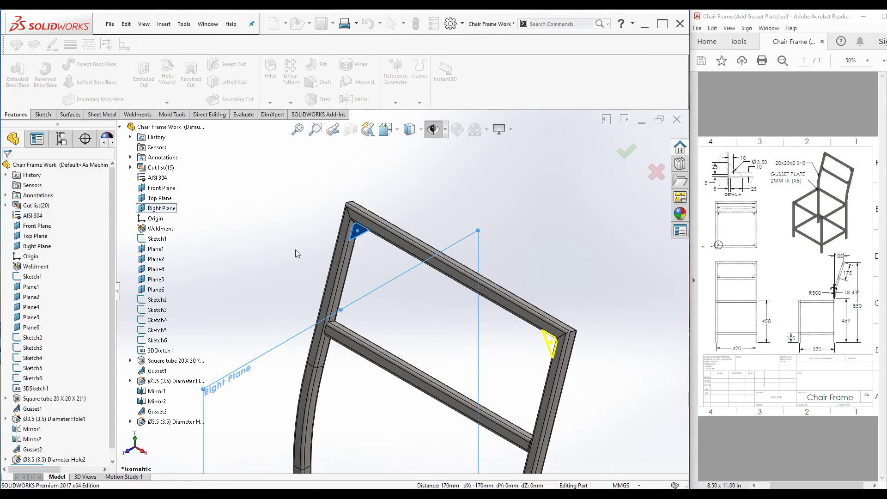
Step: Start a reference plane with the inner face of the backrest's top rail as its first reference
{"action": "scroll", "coordinate": [452, 348], "scroll_direction": "down", "scroll_amount": 3}
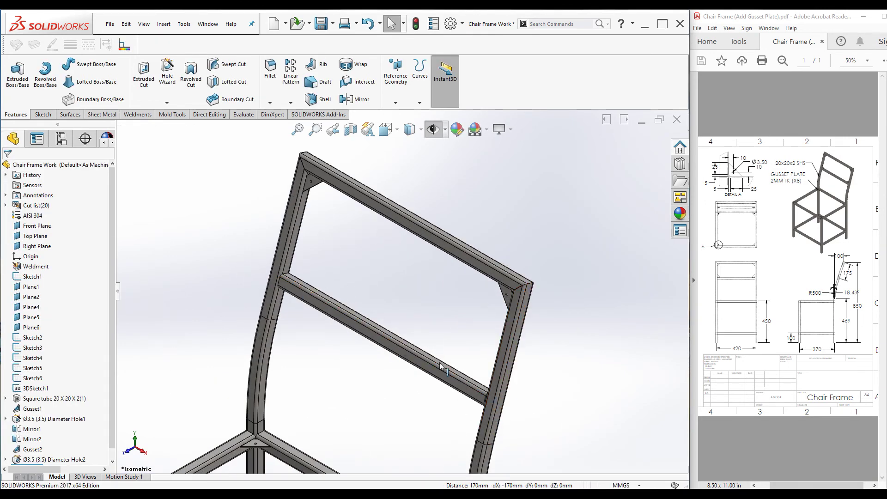
{"action": "mouse_move", "coordinate": [428, 301]}
{"action": "middle_mouse_down"}
{"action": "mouse_move", "coordinate": [454, 281]}
{"action": "mouse_move", "coordinate": [459, 222]}
{"action": "mouse_move", "coordinate": [425, 257]}
{"action": "mouse_move", "coordinate": [449, 311]}
{"action": "mouse_move", "coordinate": [443, 293]}
{"action": "middle_mouse_up"}
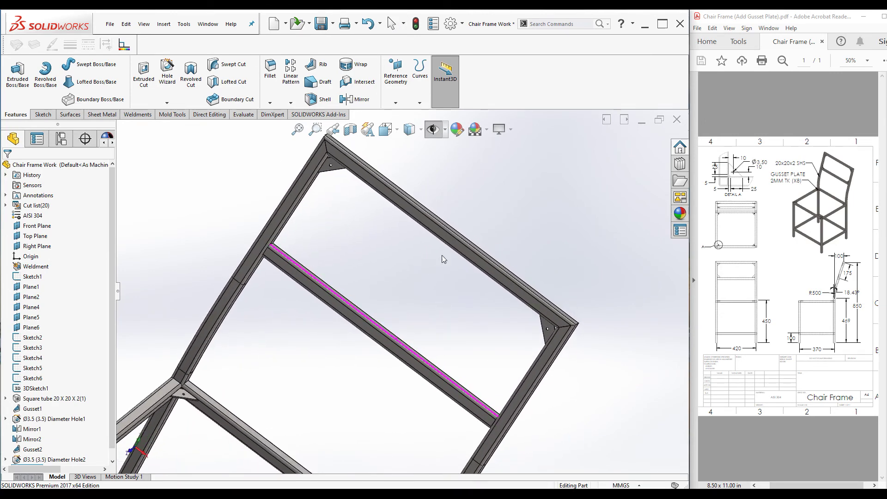
{"action": "left_click", "coordinate": [393, 71]}
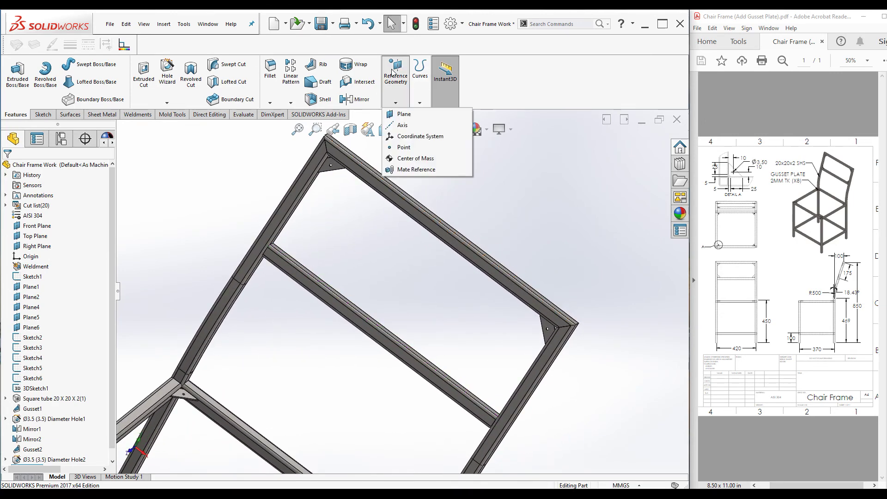
{"action": "left_click", "coordinate": [403, 115]}
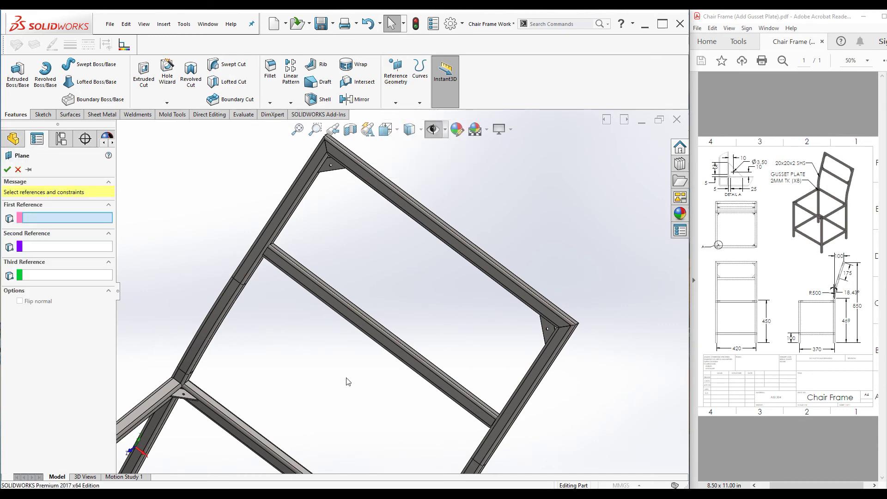
{"action": "middle_click_drag", "start_coordinate": [408, 301], "coordinate": [422, 200]}
{"action": "scroll", "coordinate": [353, 233], "scroll_direction": "up", "scroll_amount": 3}
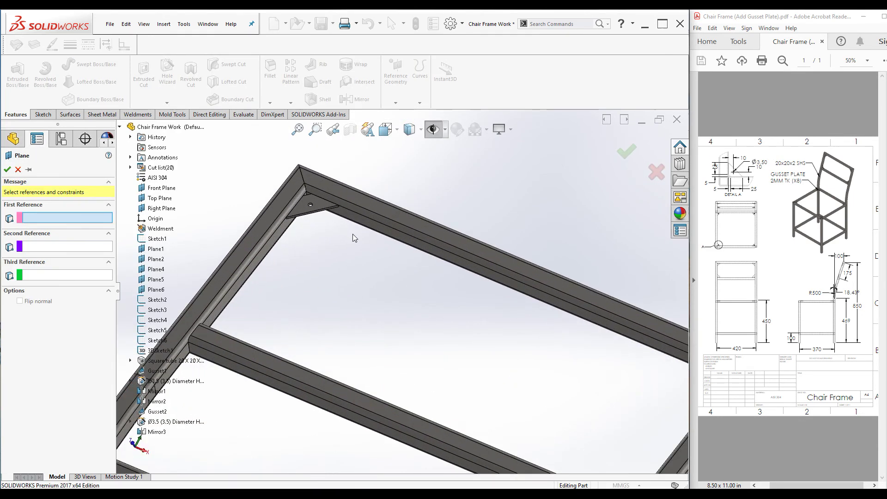
{"action": "scroll", "coordinate": [452, 276], "scroll_direction": "up", "scroll_amount": 2}
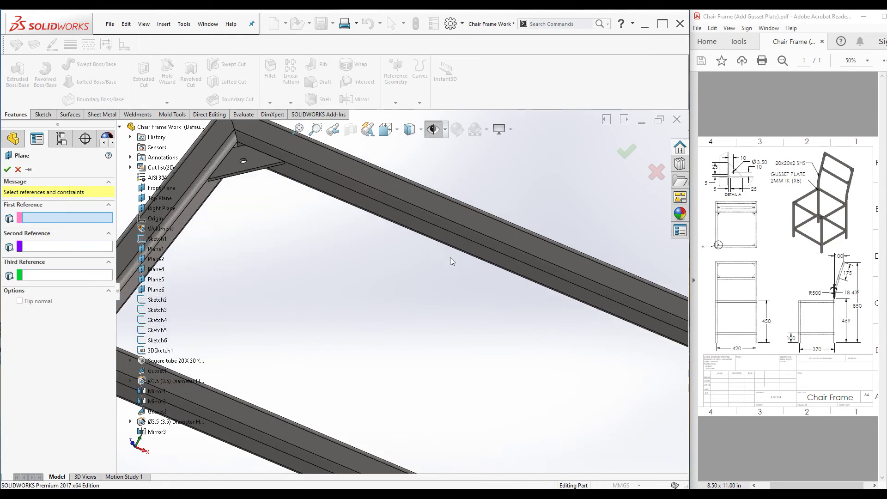
{"action": "left_click", "coordinate": [446, 239]}
Step: Add the upper face of the backrest's lower rail as second reference and create the mid plane between the two backrest rails
{"action": "scroll", "coordinate": [356, 342], "scroll_direction": "down", "scroll_amount": 4}
{"action": "middle_click_drag", "start_coordinate": [373, 329], "coordinate": [332, 399]}
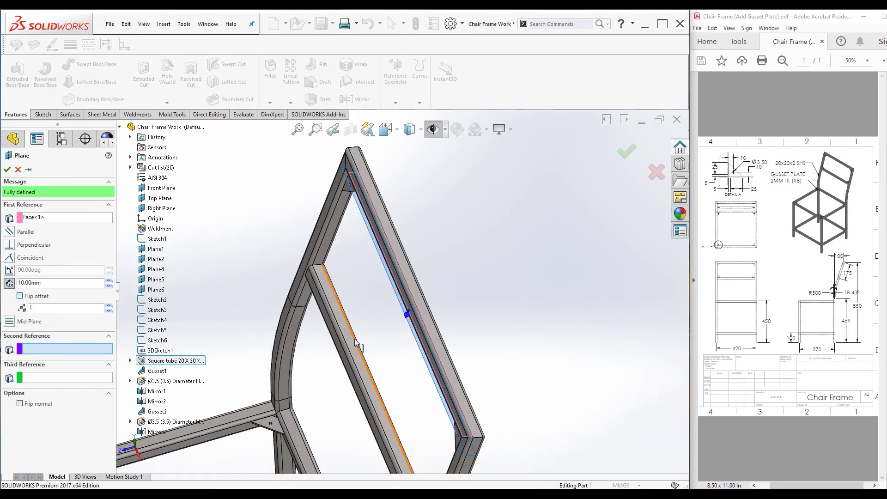
{"action": "scroll", "coordinate": [359, 322], "scroll_direction": "up", "scroll_amount": 4}
{"action": "left_click", "coordinate": [360, 323]}
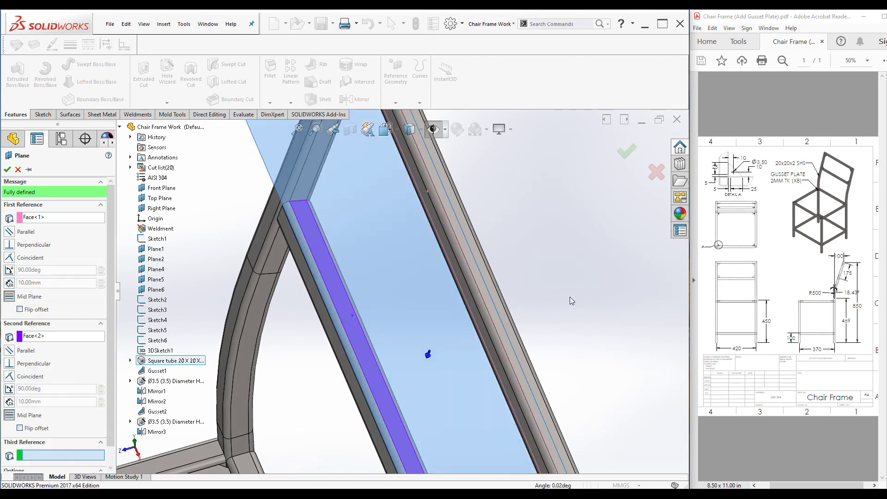
{"action": "middle_click_drag", "start_coordinate": [572, 301], "coordinate": [596, 263]}
{"action": "scroll", "coordinate": [596, 263], "scroll_direction": "down", "scroll_amount": 5}
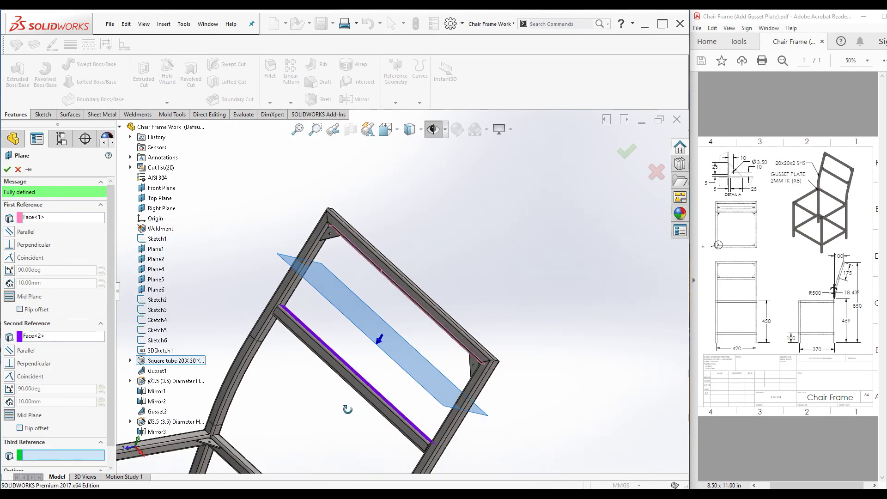
{"action": "middle_click_drag", "start_coordinate": [347, 408], "coordinate": [369, 401]}
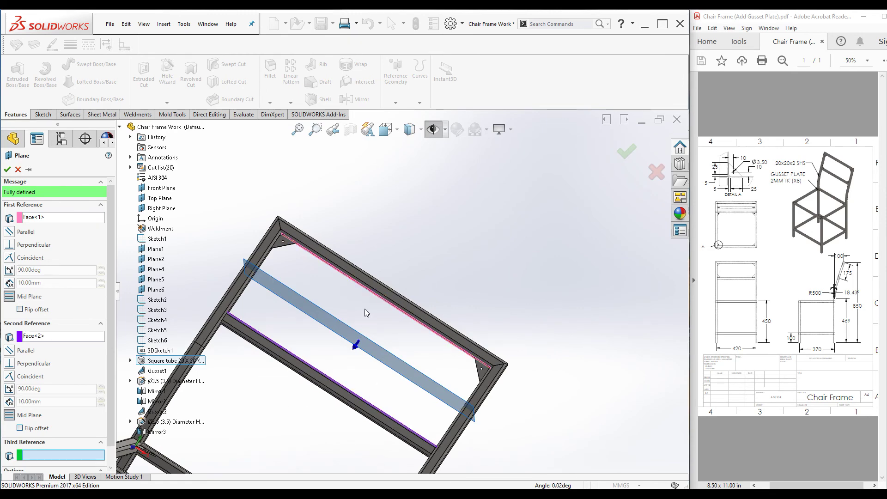
{"action": "left_click", "coordinate": [7, 169]}
Step: Mirror both drilled upper backrest gusset bodies about the new mid plane onto the lower backrest rail's corners
{"action": "middle_click_drag", "start_coordinate": [382, 365], "coordinate": [345, 301]}
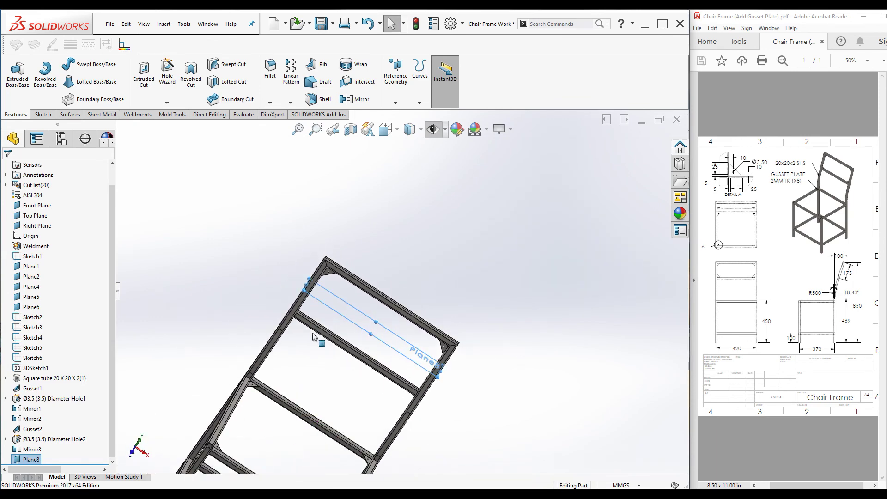
{"action": "left_click", "coordinate": [345, 100]}
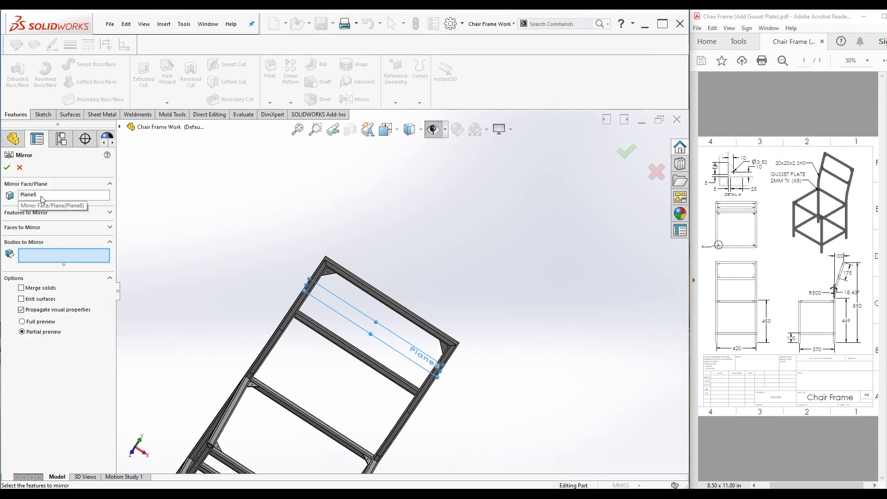
{"action": "scroll", "coordinate": [457, 340], "scroll_direction": "down", "scroll_amount": 4}
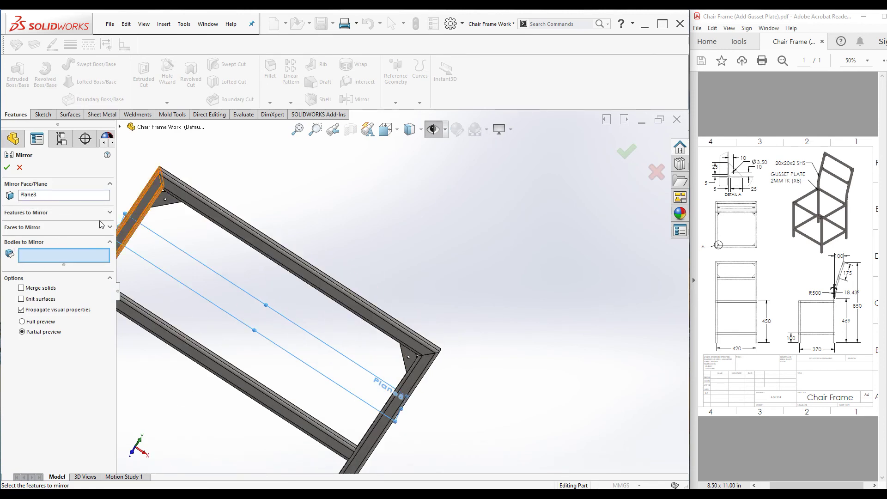
{"action": "left_click", "coordinate": [166, 199]}
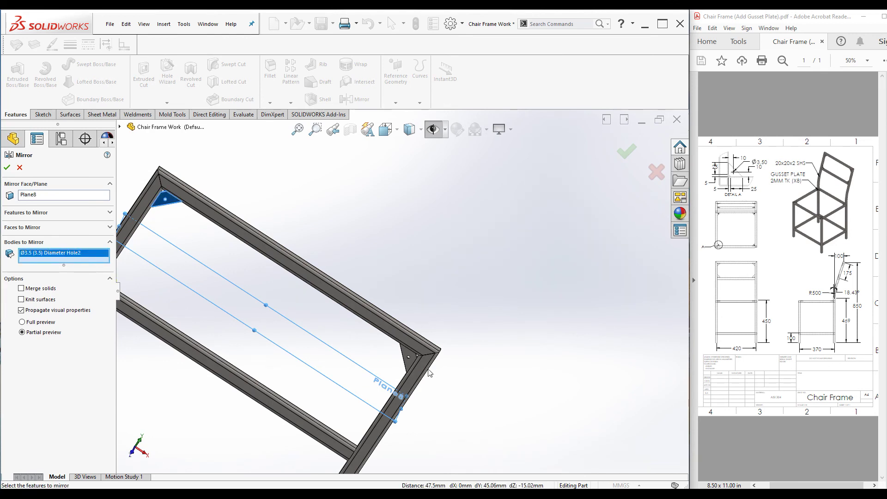
{"action": "left_click", "coordinate": [410, 364]}
{"action": "scroll", "coordinate": [532, 346], "scroll_direction": "up", "scroll_amount": 3}
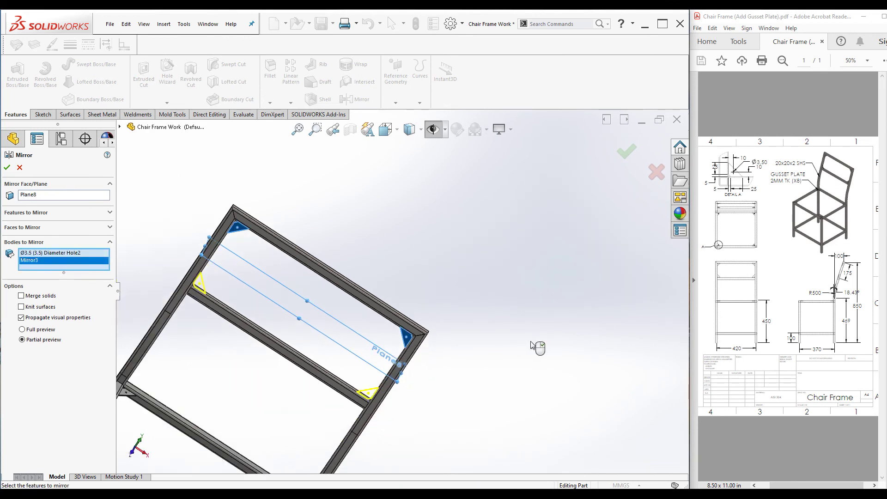
{"action": "left_click", "coordinate": [6, 167]}
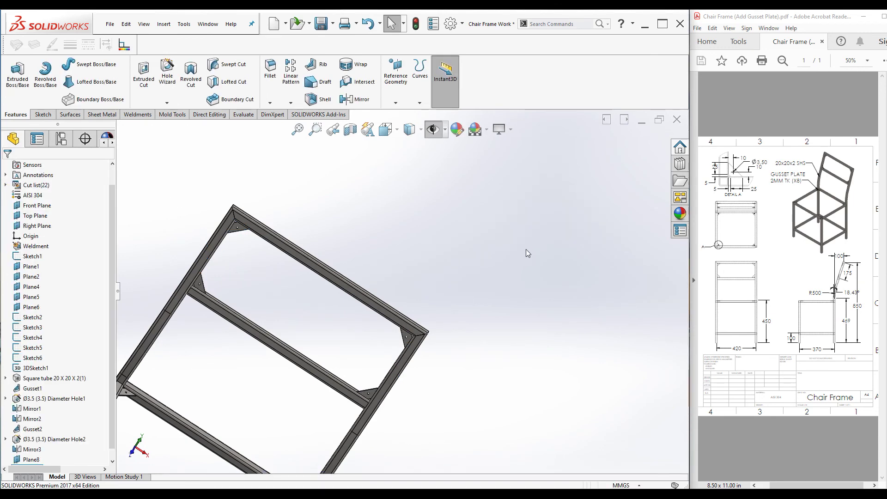
Step: Show the whole chair frame in isometric view and save the part
{"action": "key", "text": "ctrl+8"}
{"action": "key", "text": "ctrl+7"}
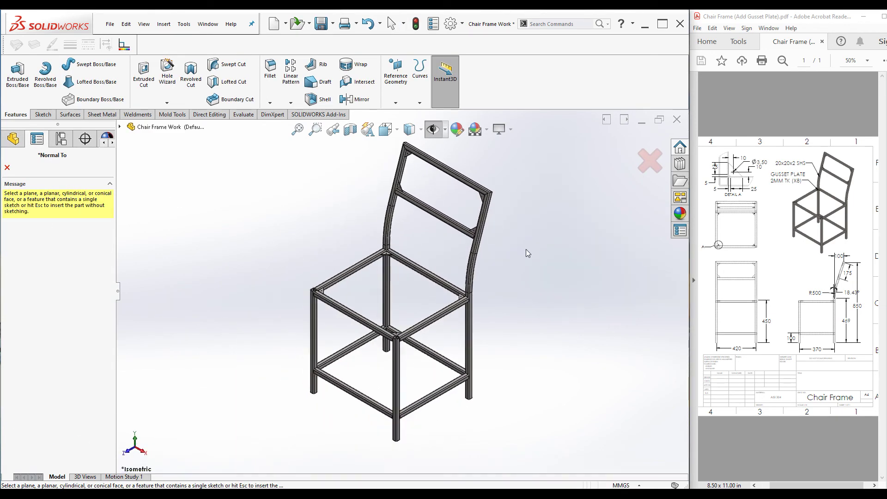
{"action": "left_click", "coordinate": [7, 168]}
{"action": "left_click", "coordinate": [320, 23]}
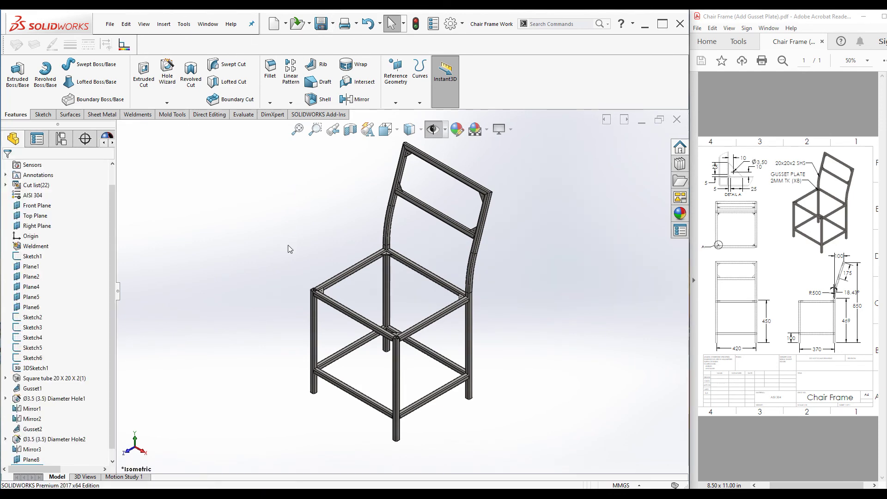